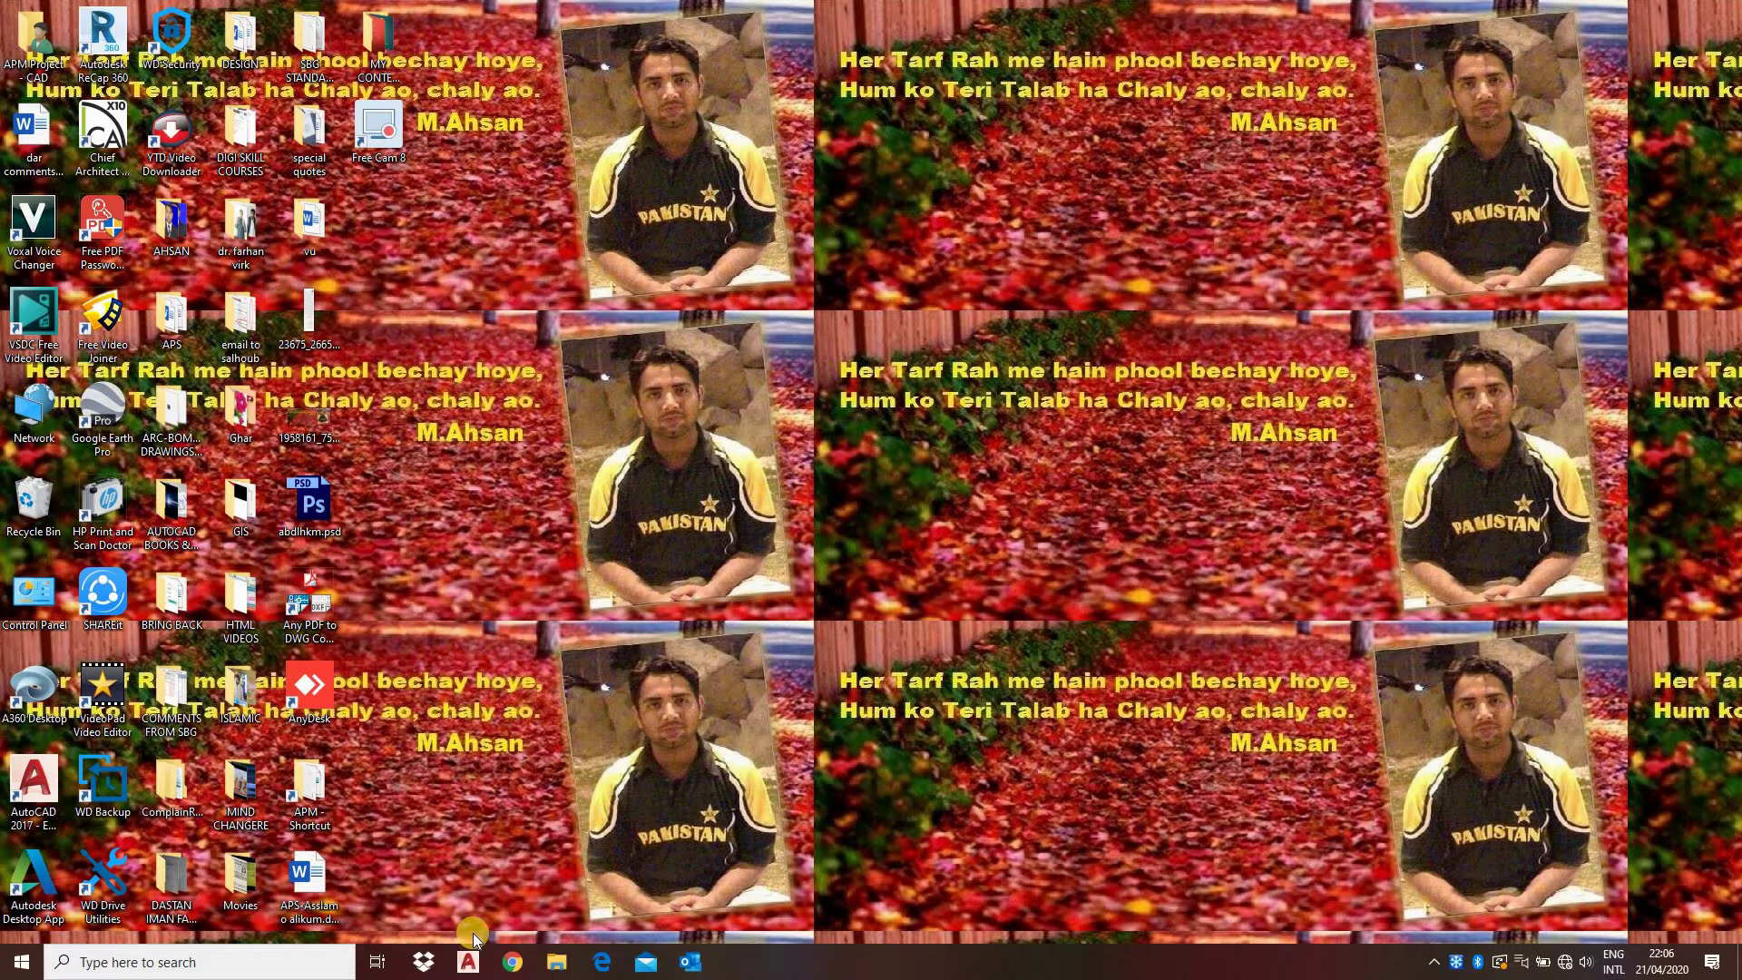
Launch AutoCAD 2017, maximize its window and start a new blank drawing.
left_click(469, 960)
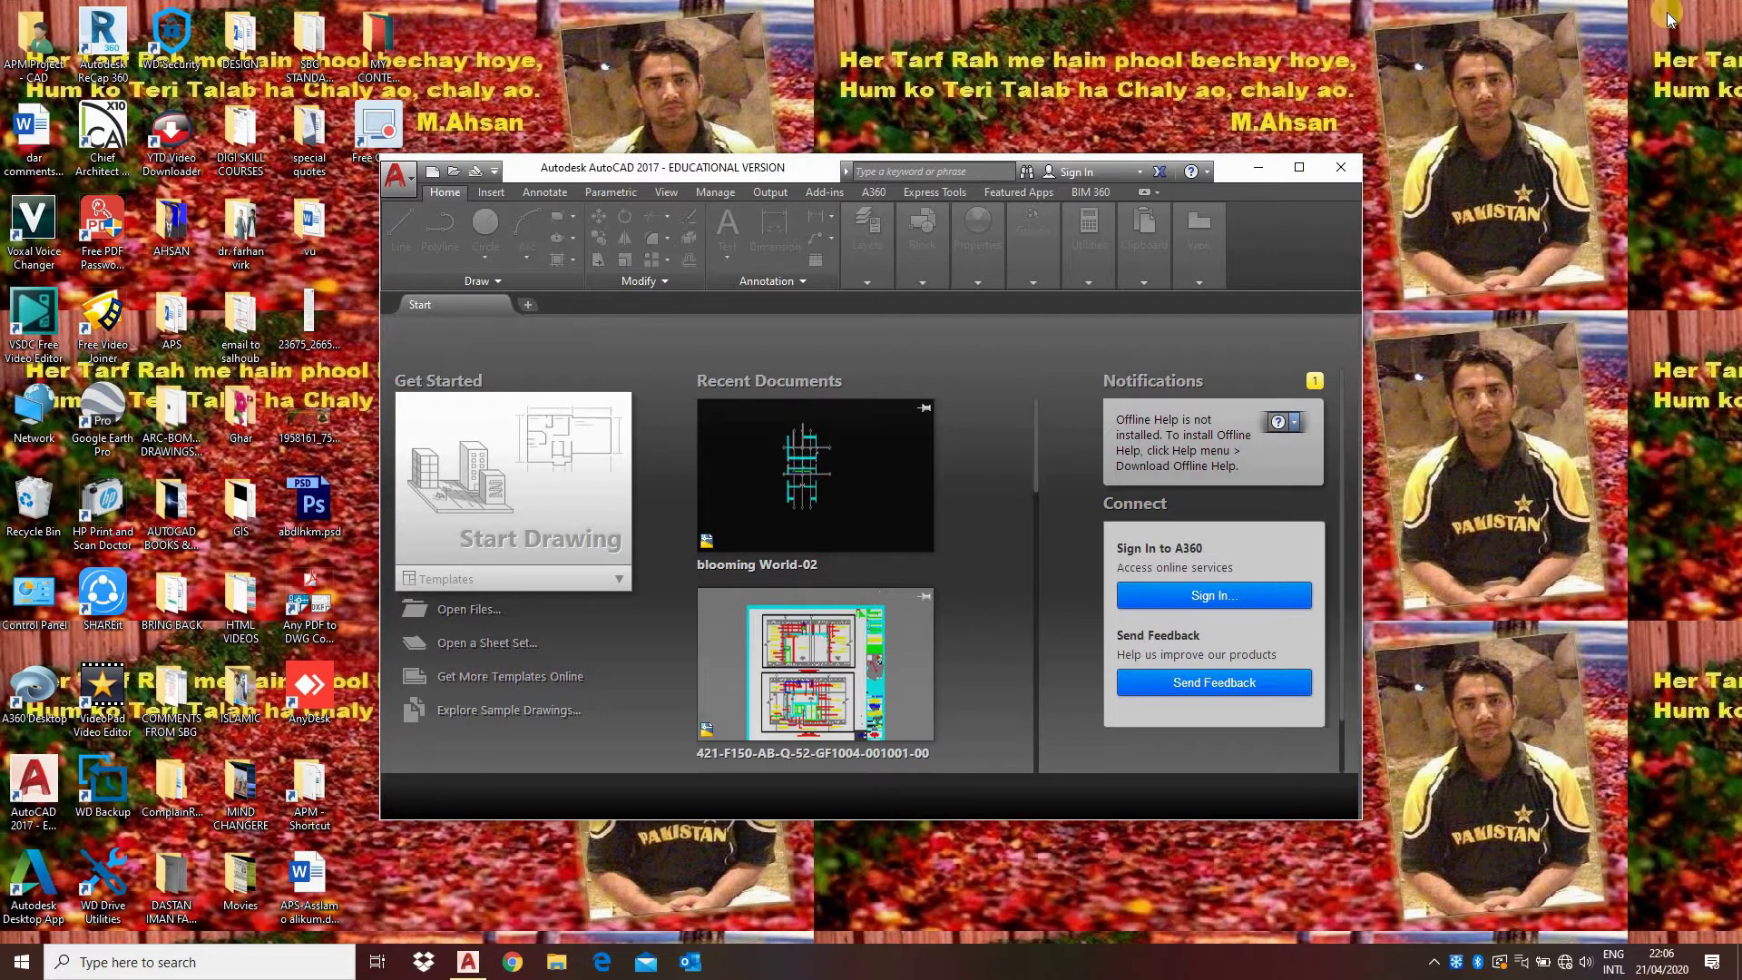
left_click(1298, 167)
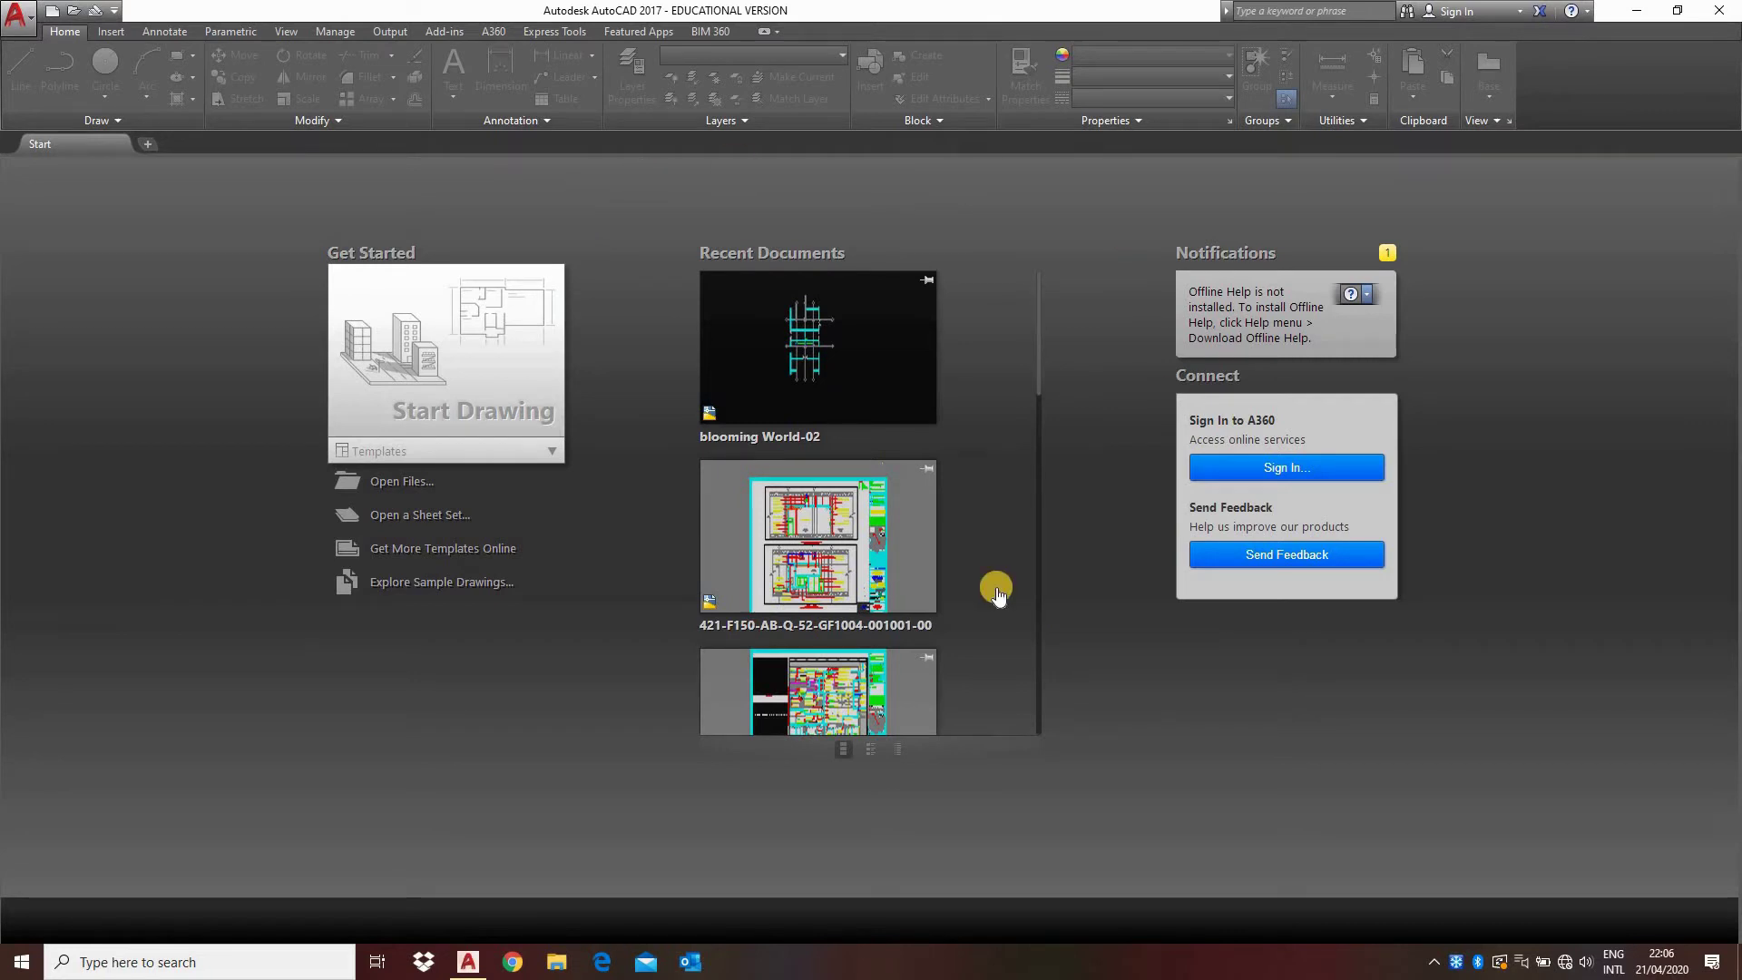
left_click(492, 338)
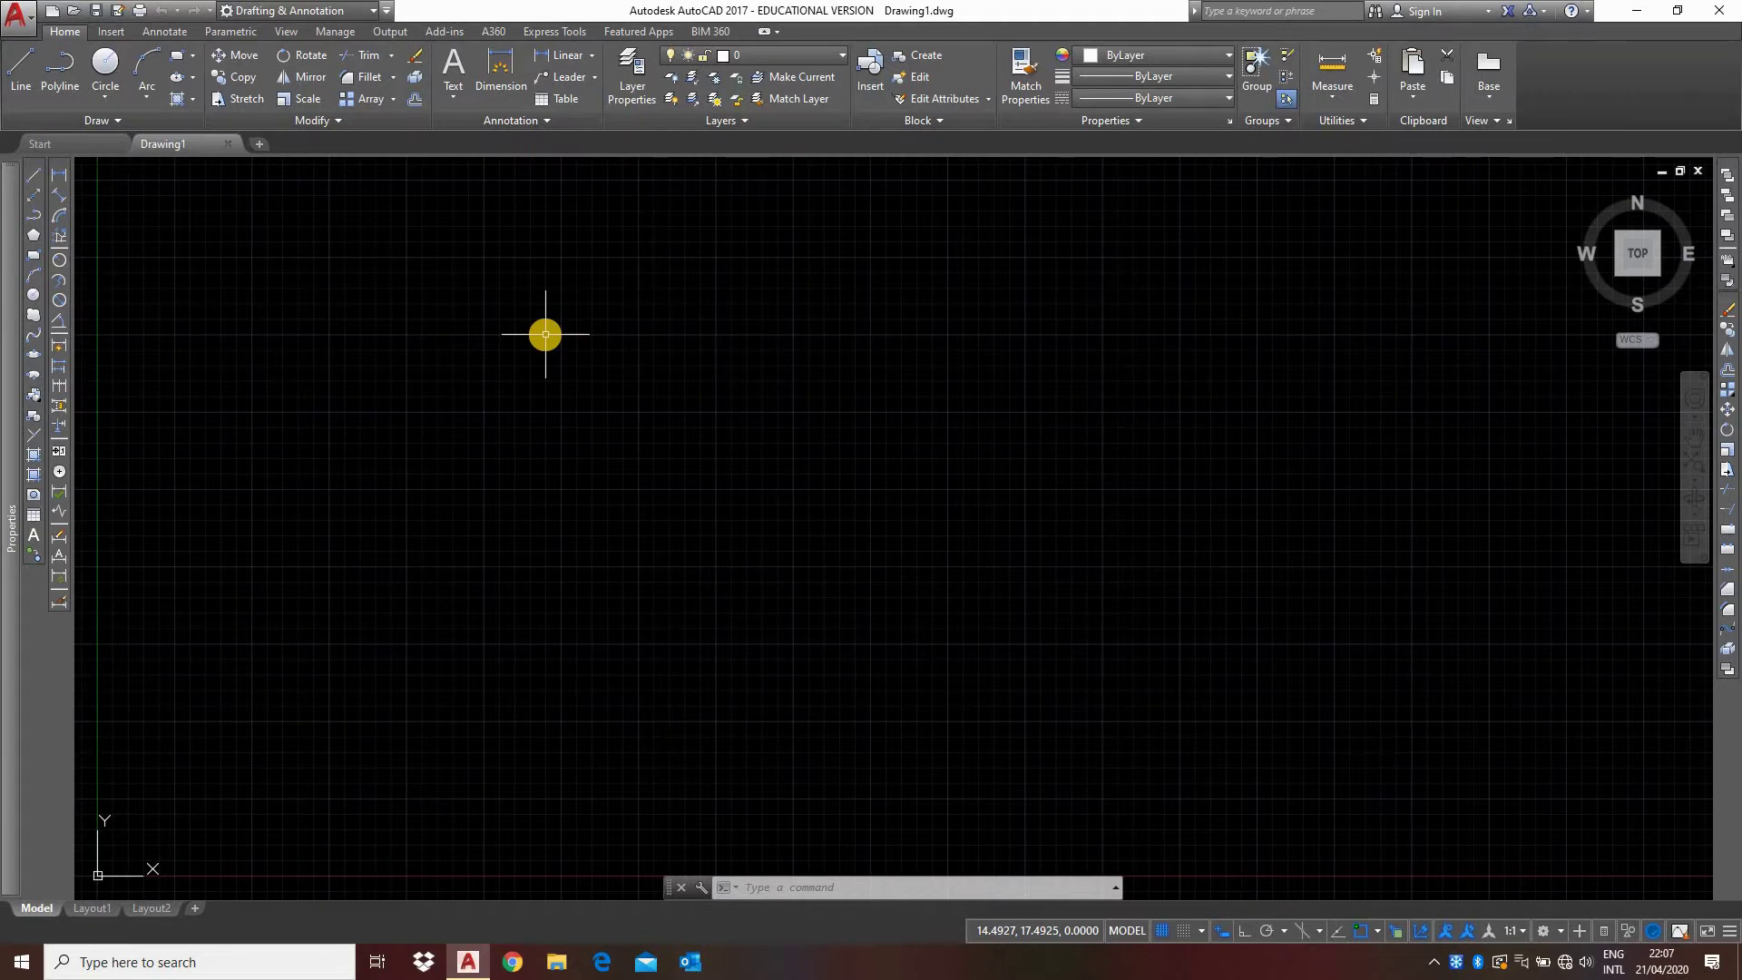
left_click(16, 9)
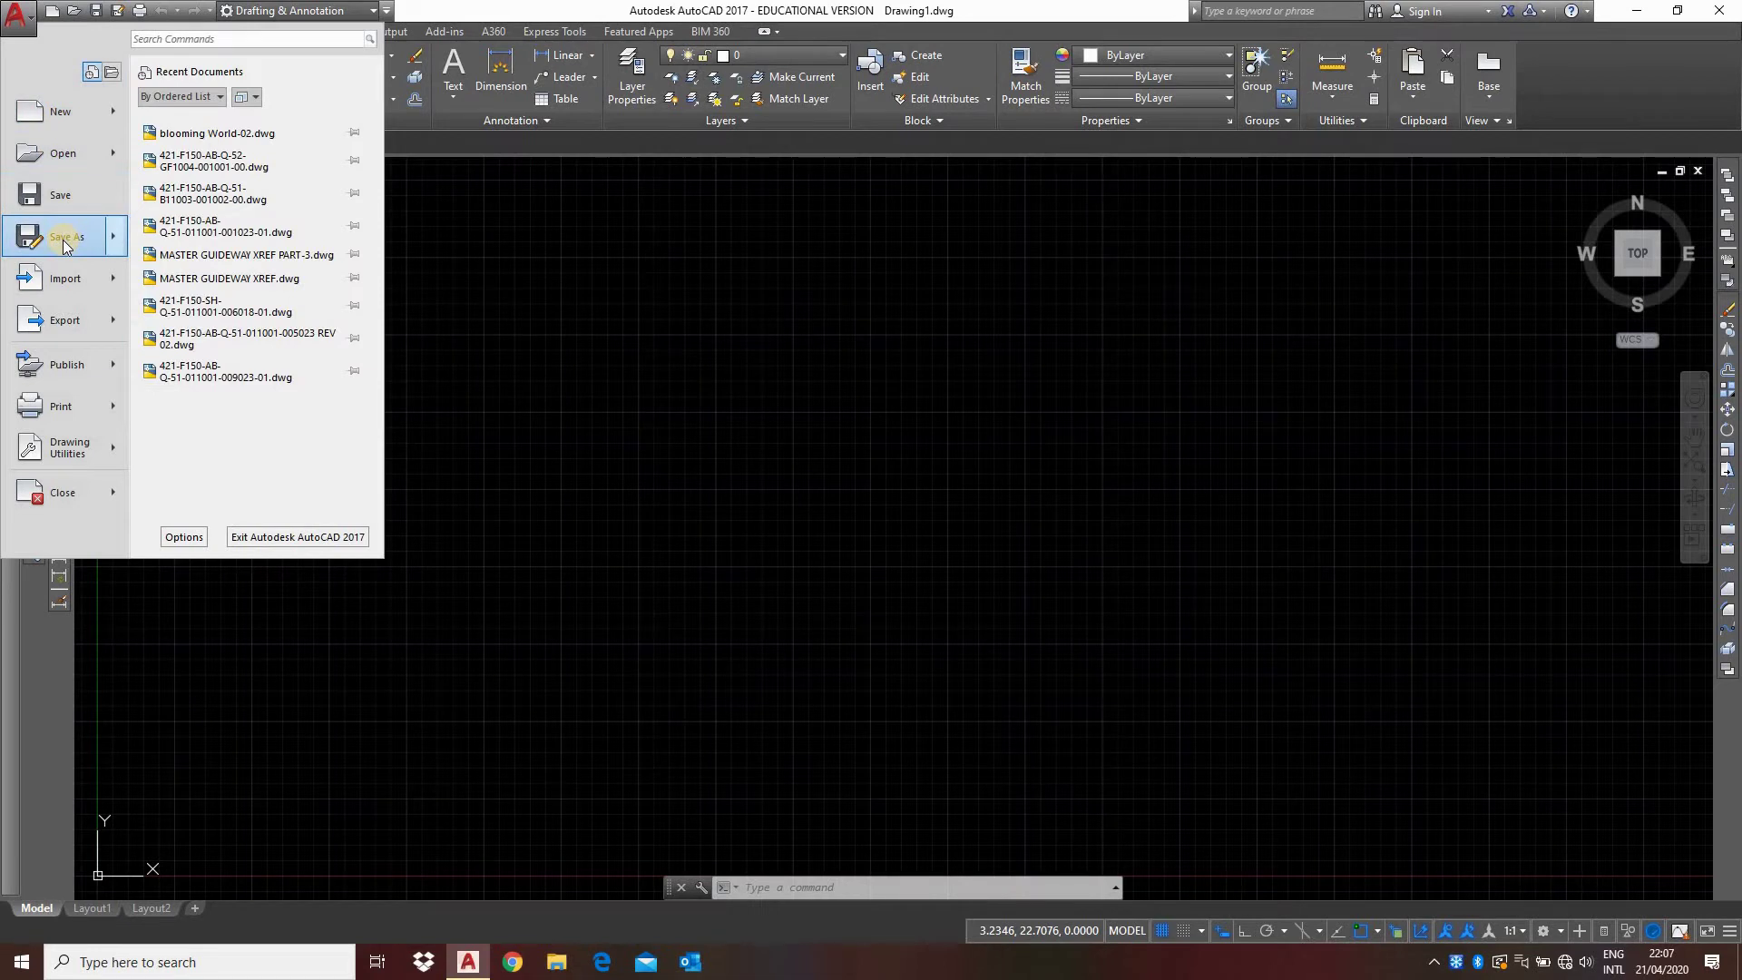
mouse_move(63, 245)
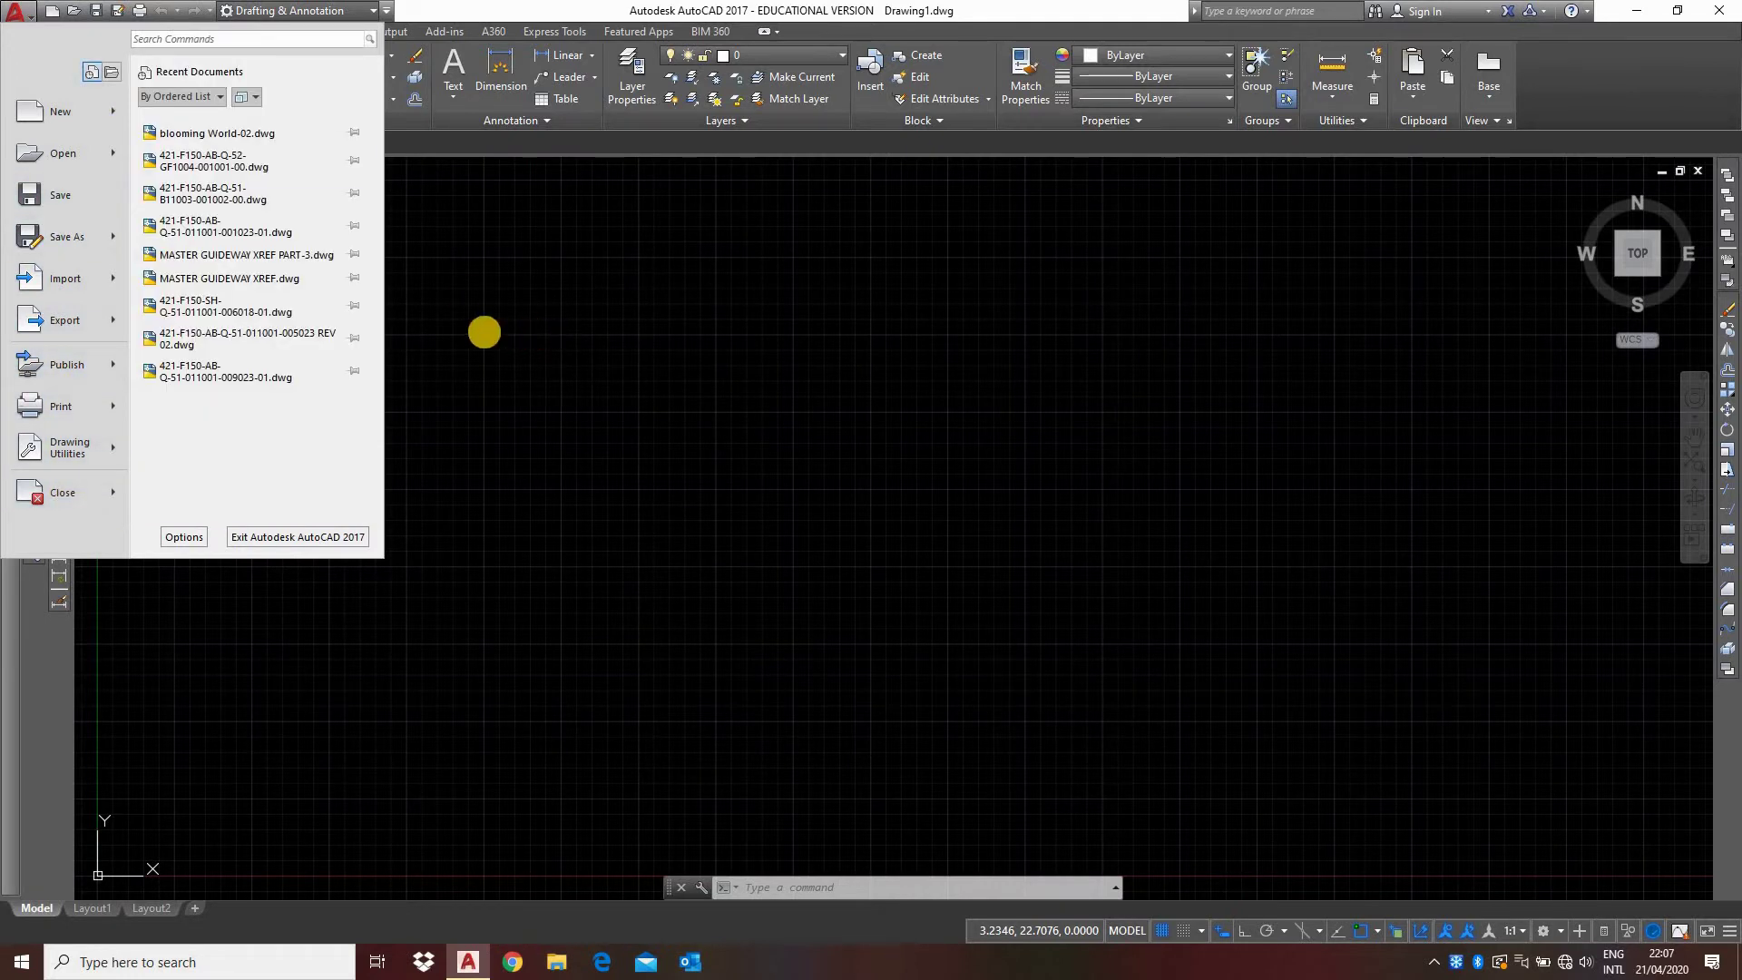
left_click(457, 323)
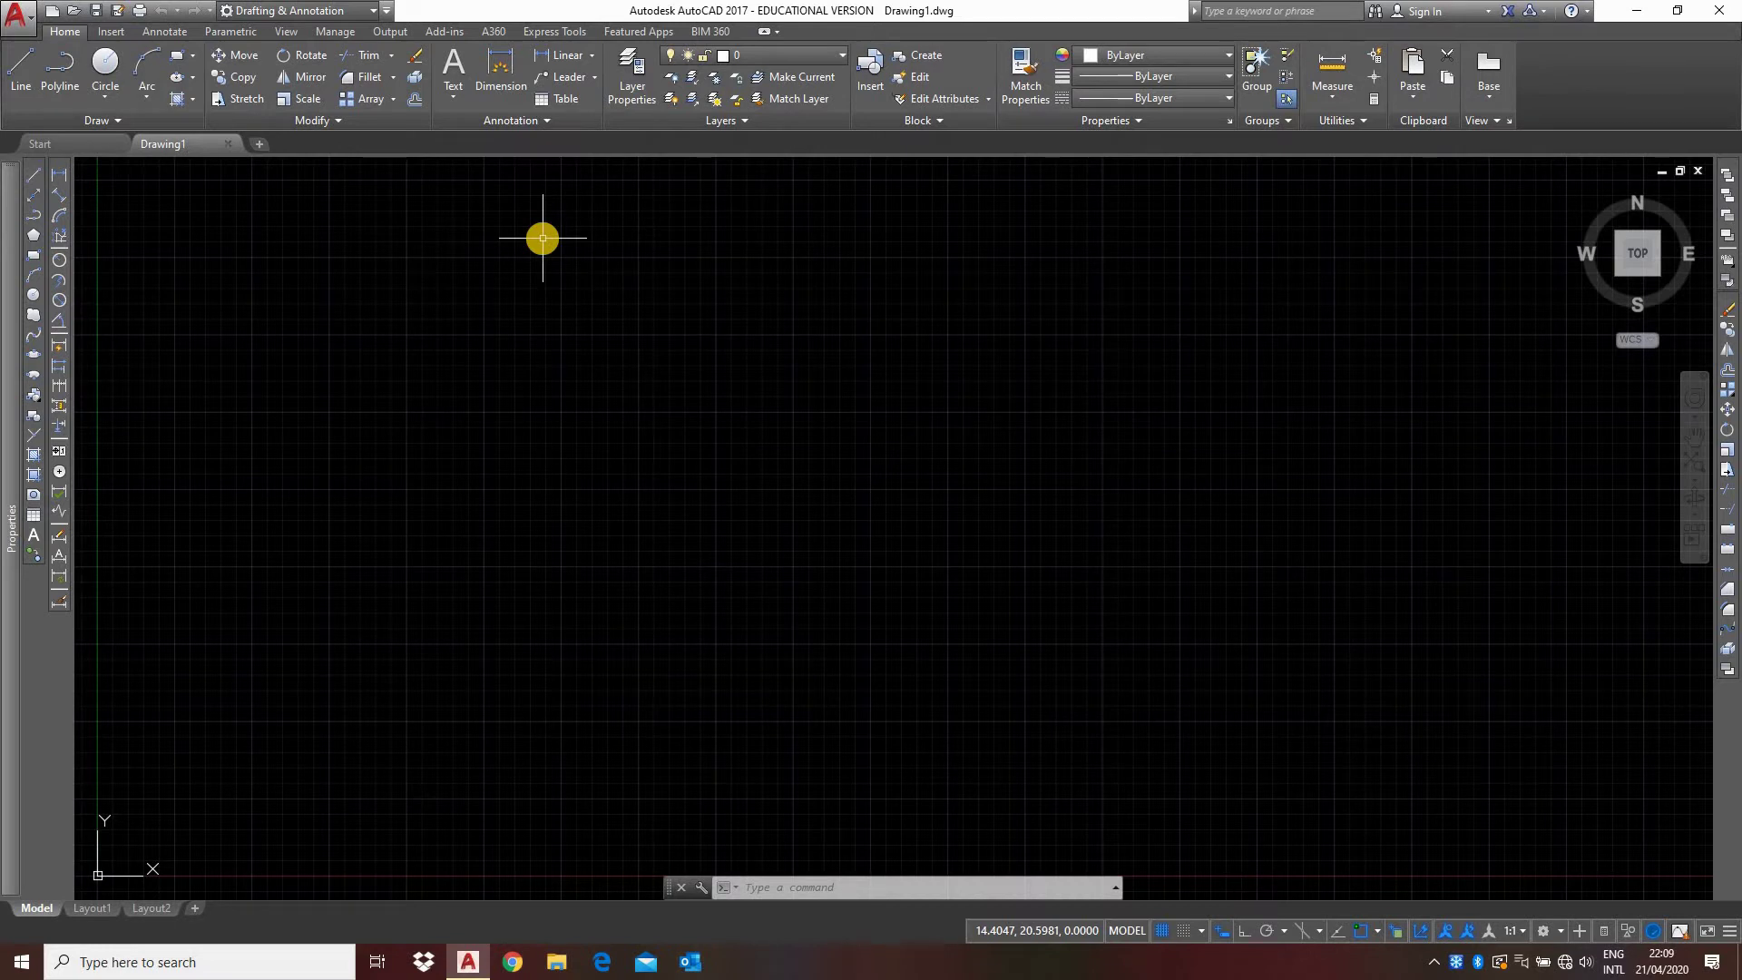
left_click(594, 57)
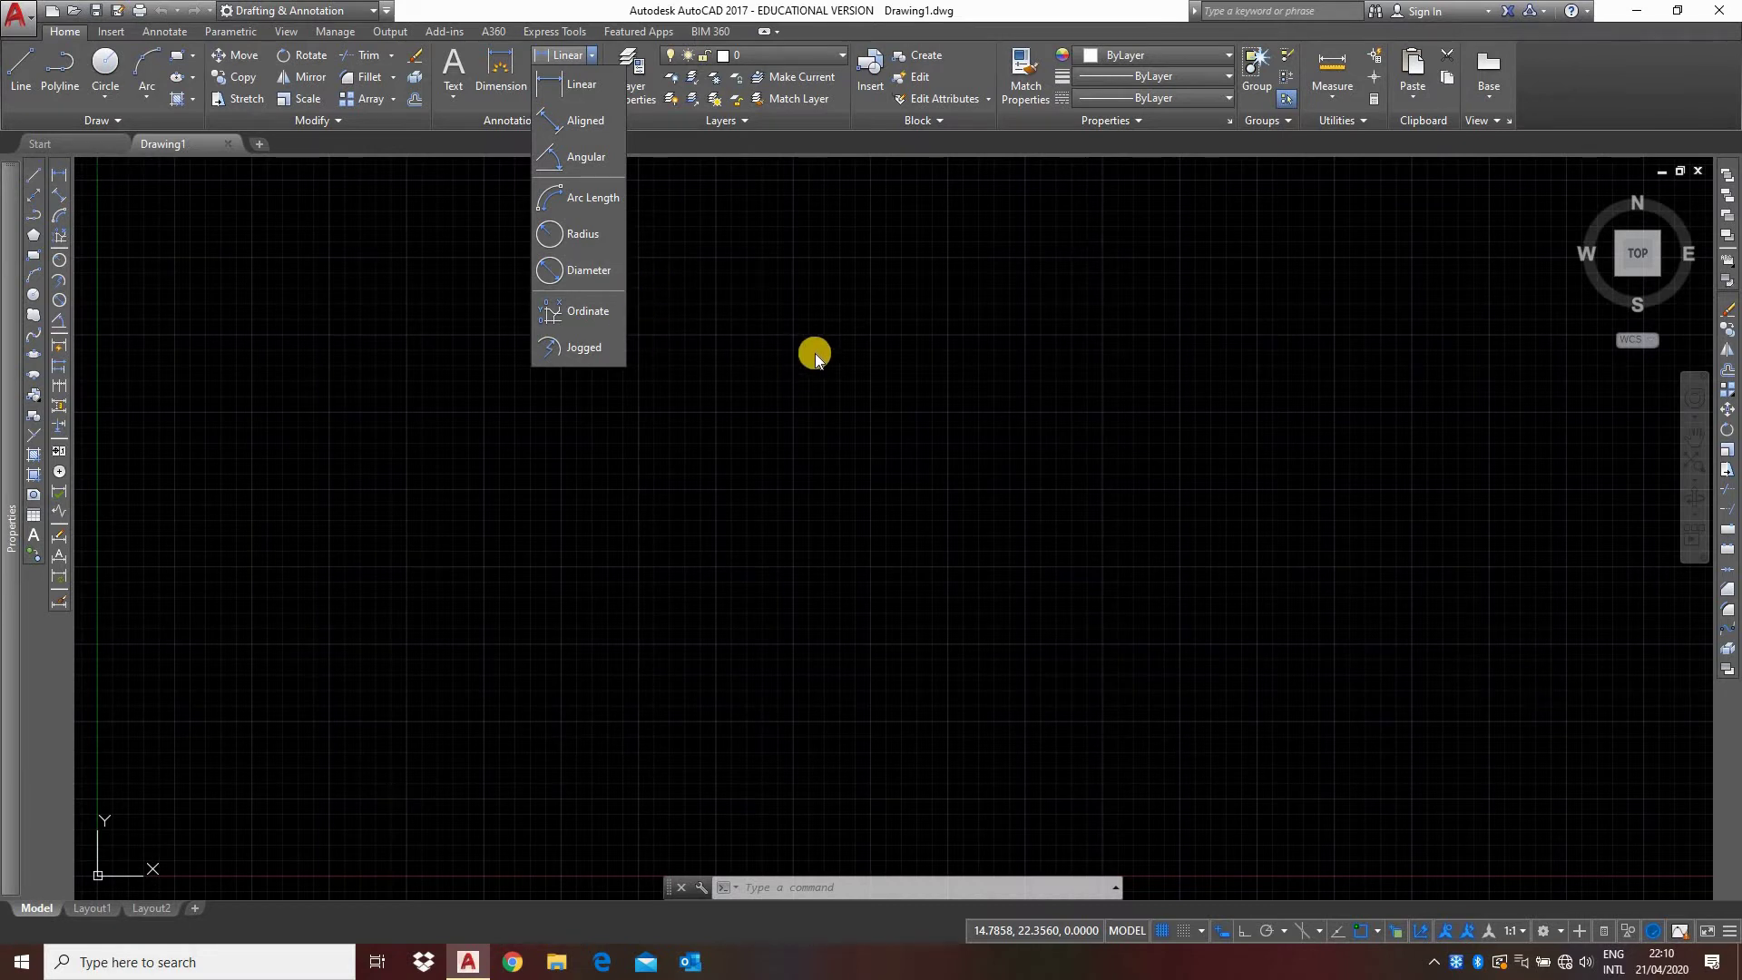
left_click(775, 367)
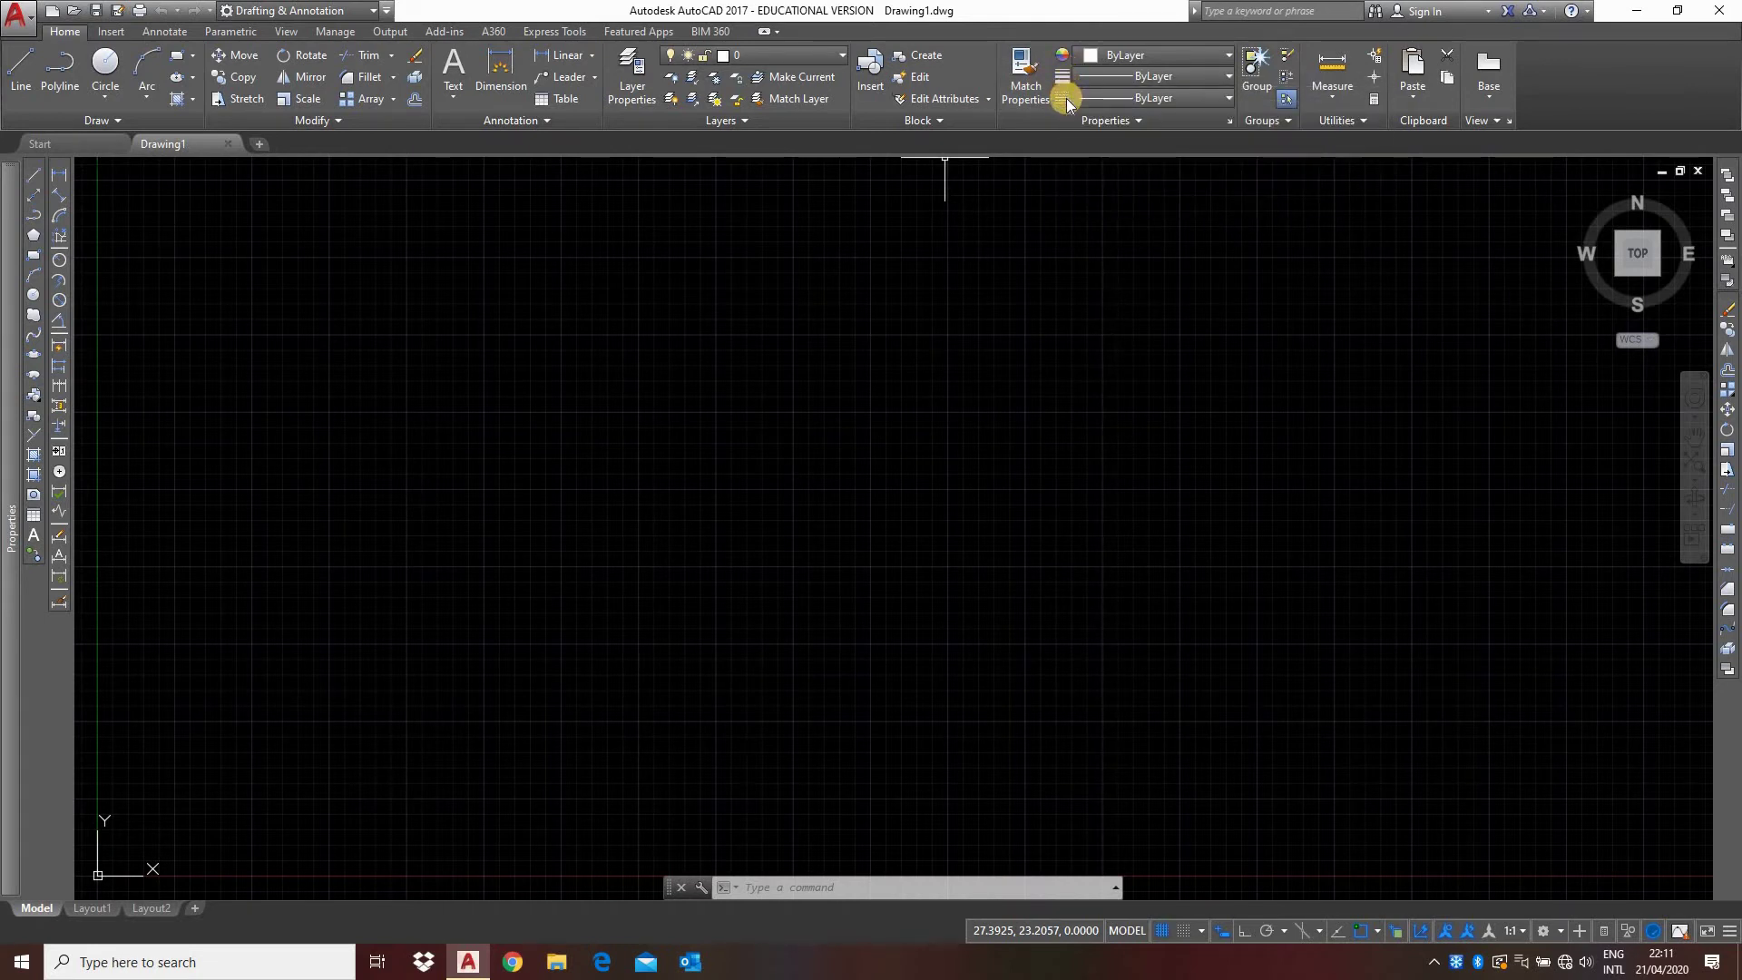
Examine the object color and lineweight choices available for the drawing.
left_click(1153, 62)
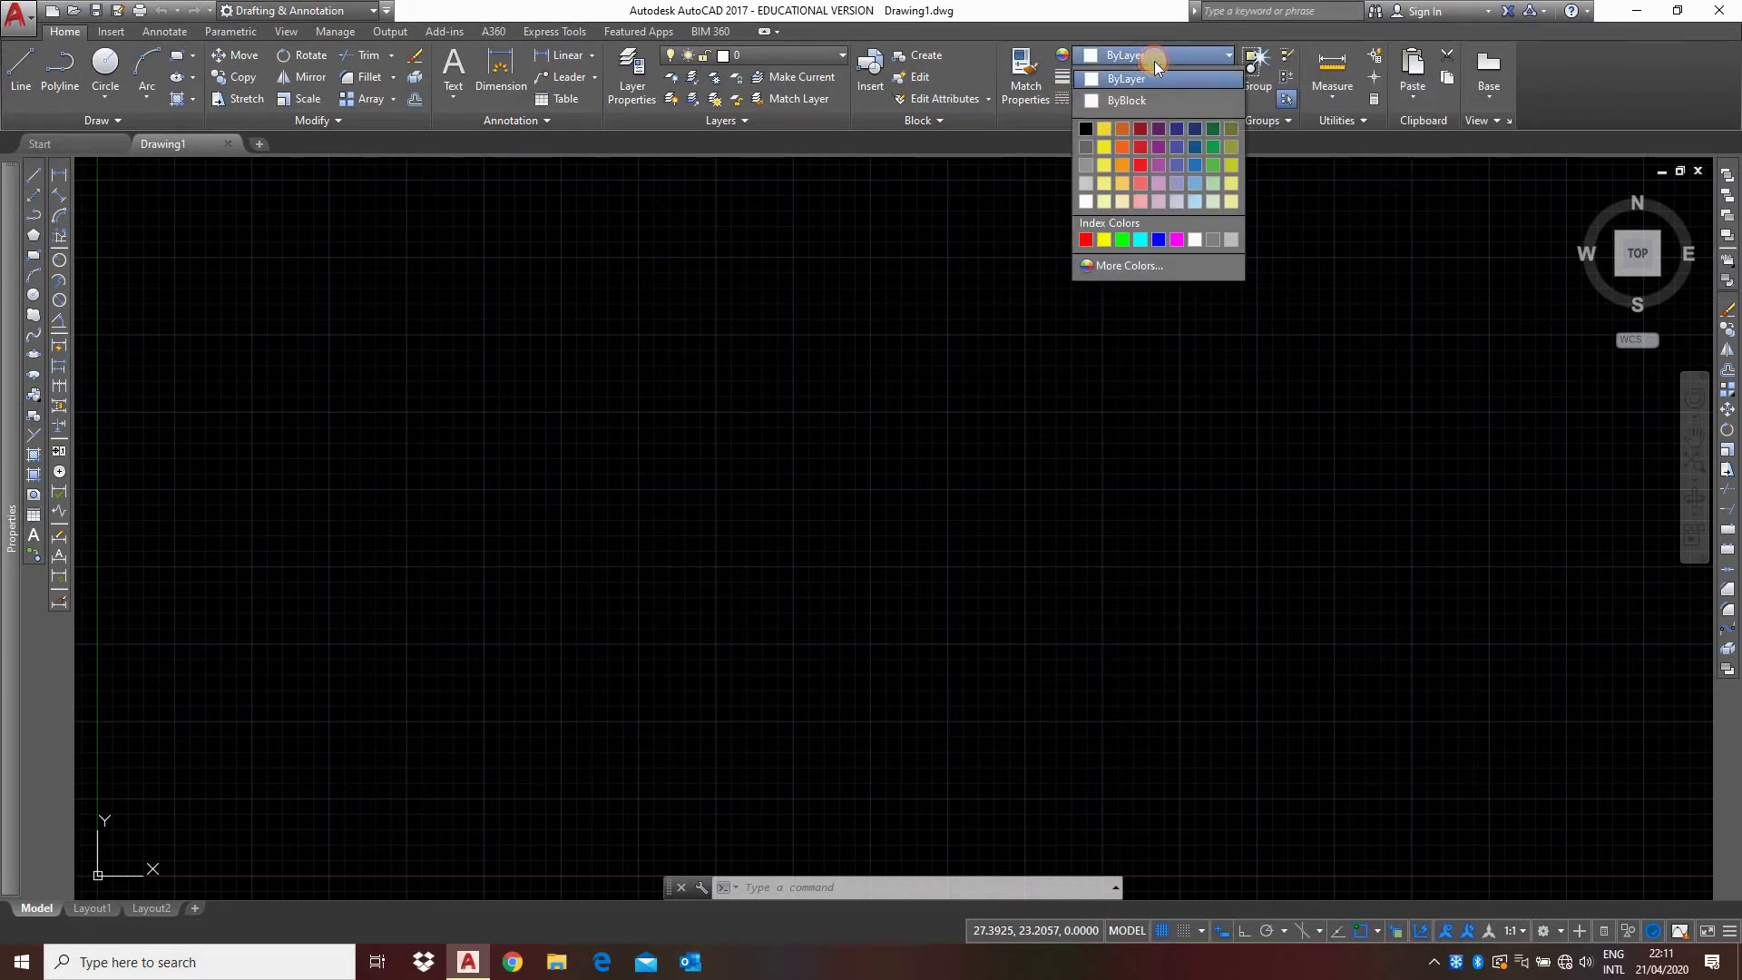
left_click(1154, 62)
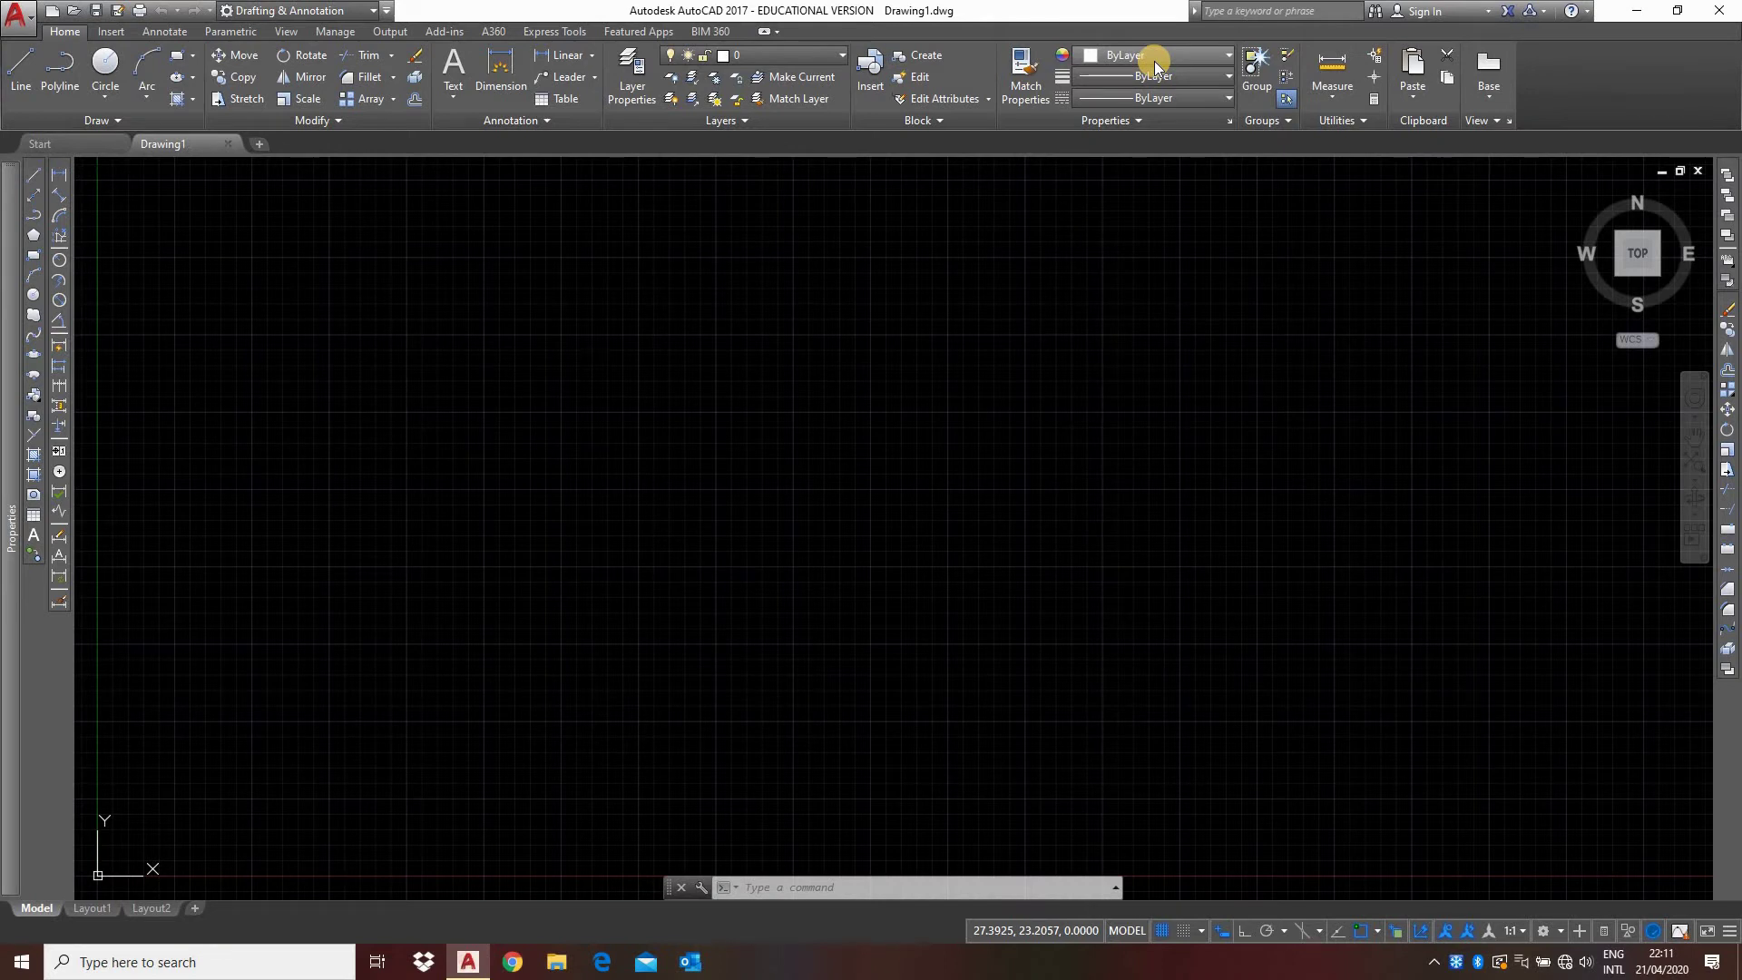
left_click(1154, 62)
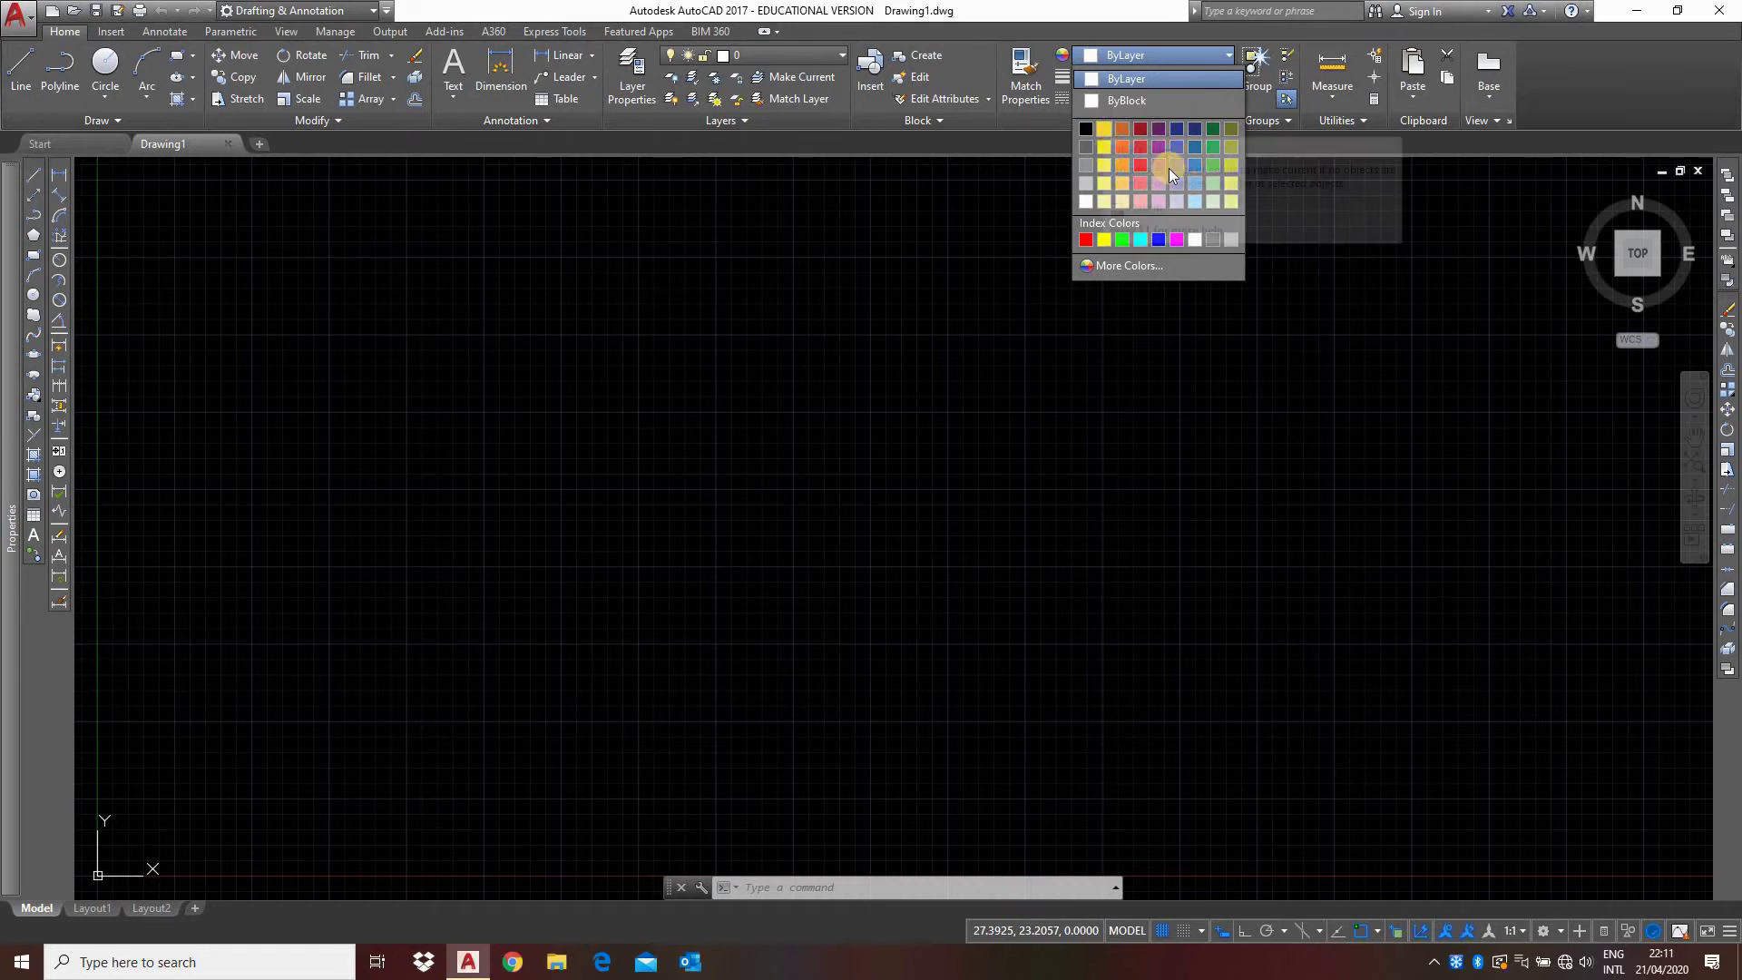
left_click(1169, 81)
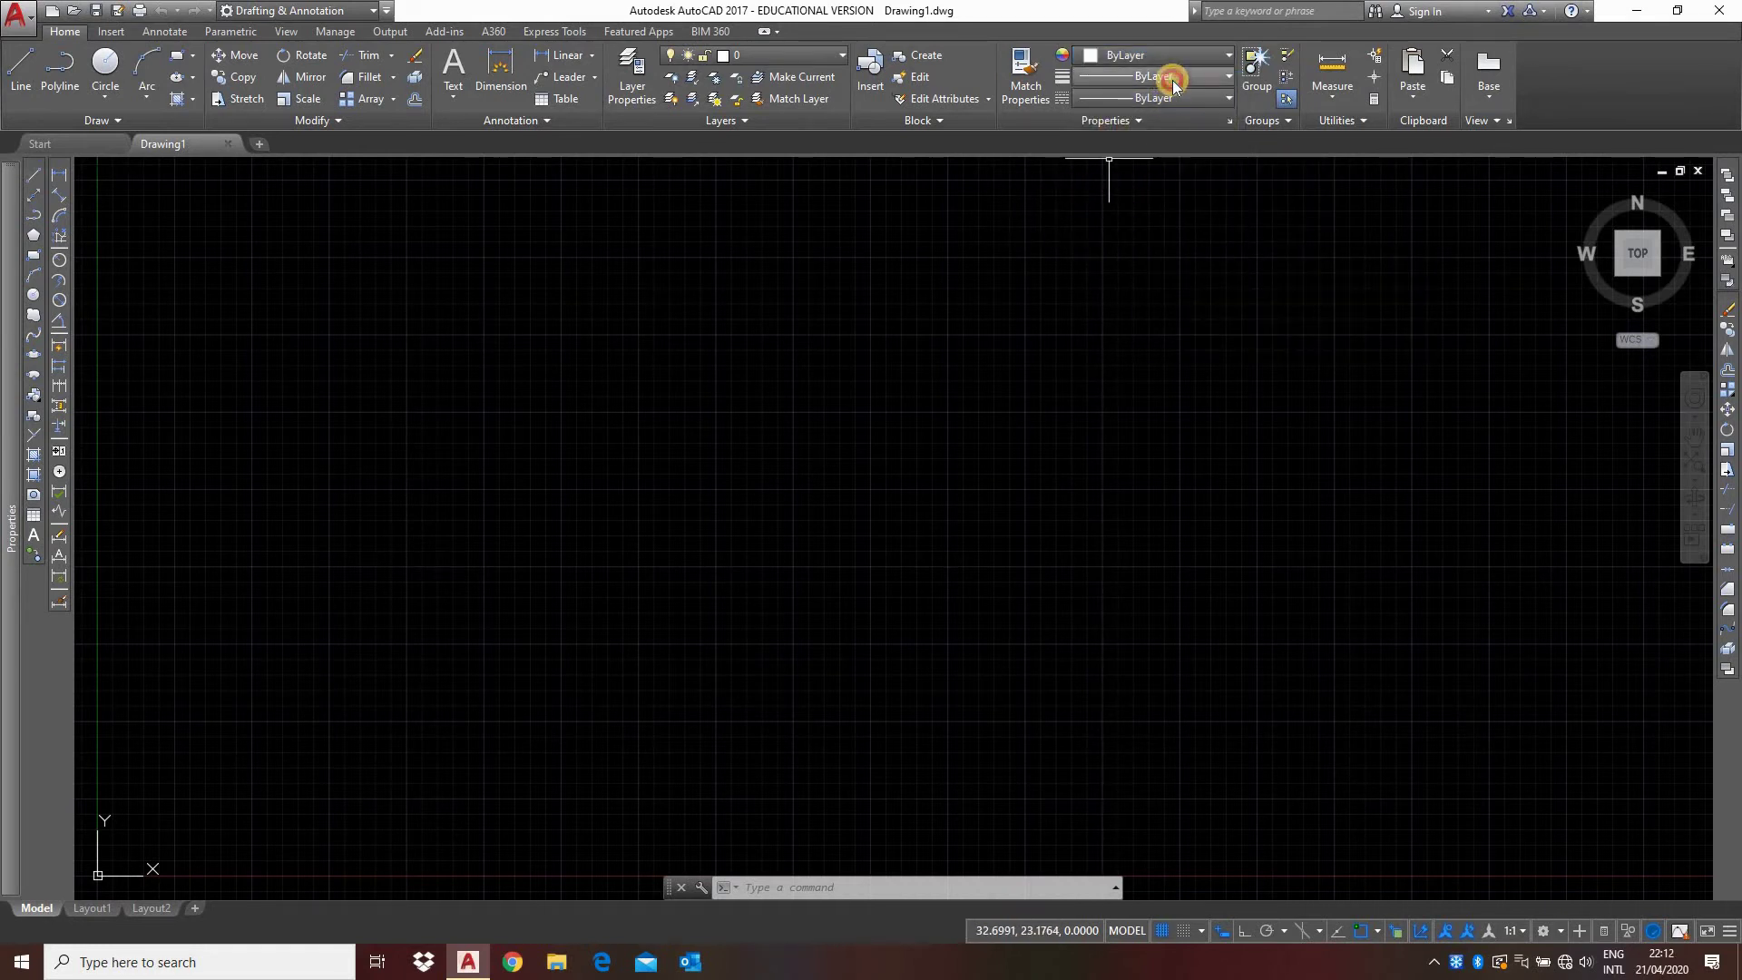
left_click(1172, 78)
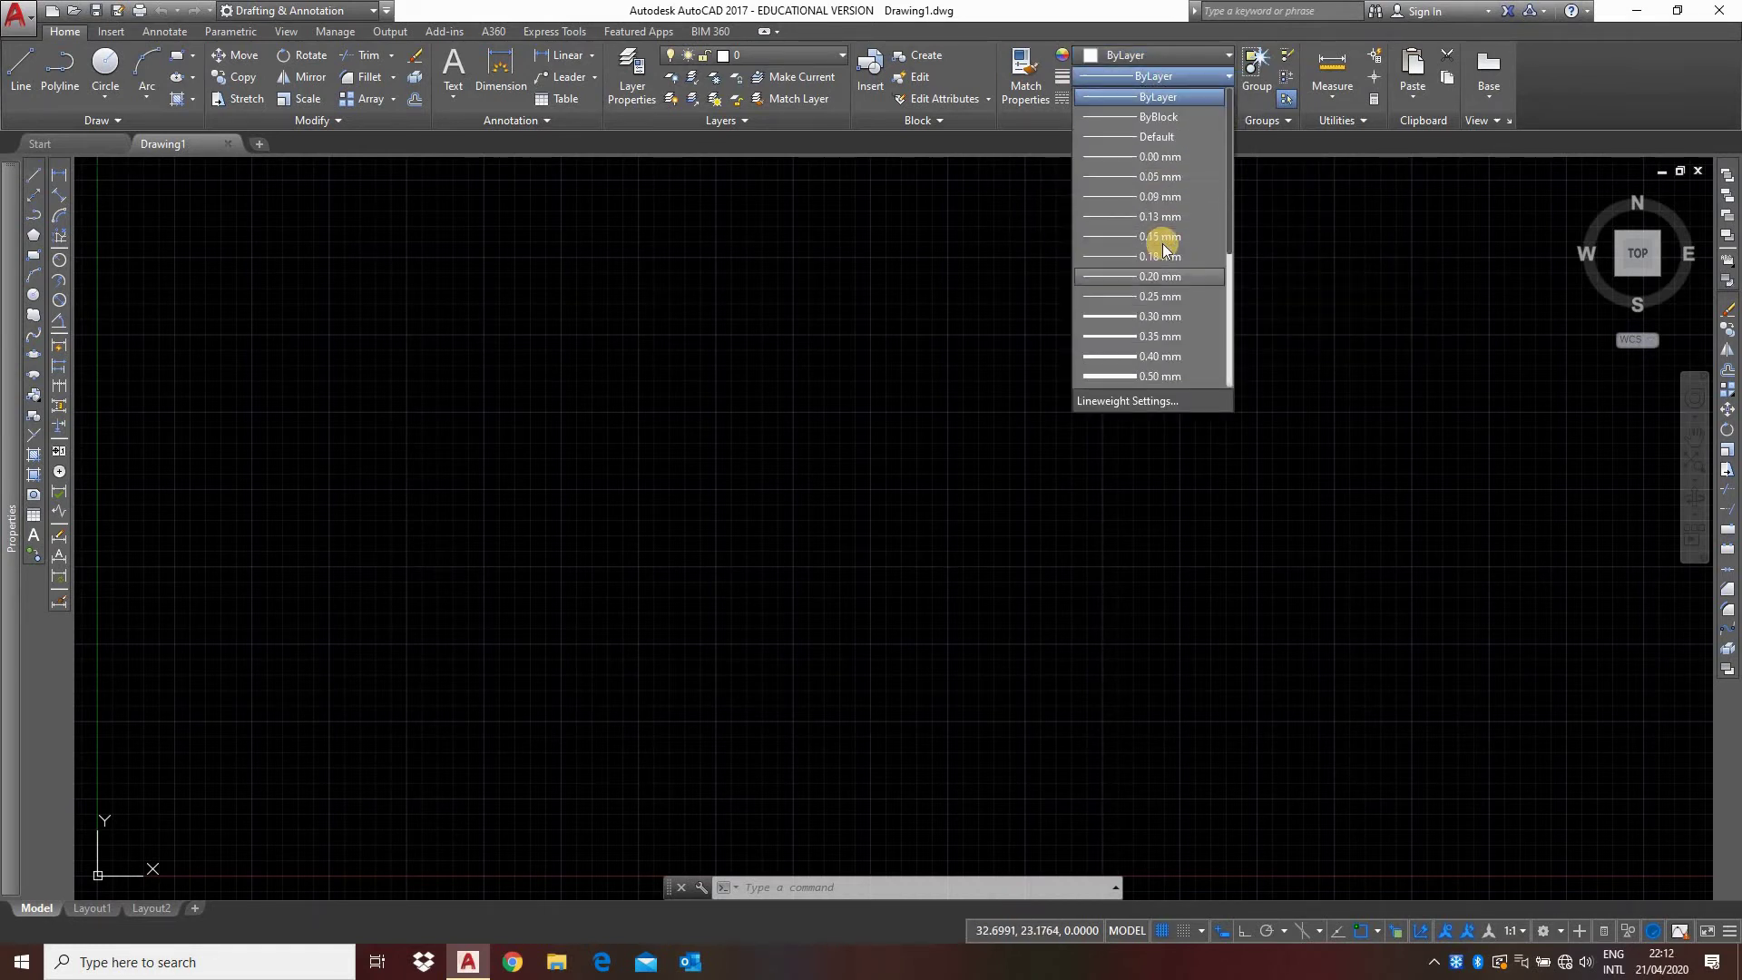
left_click(1179, 100)
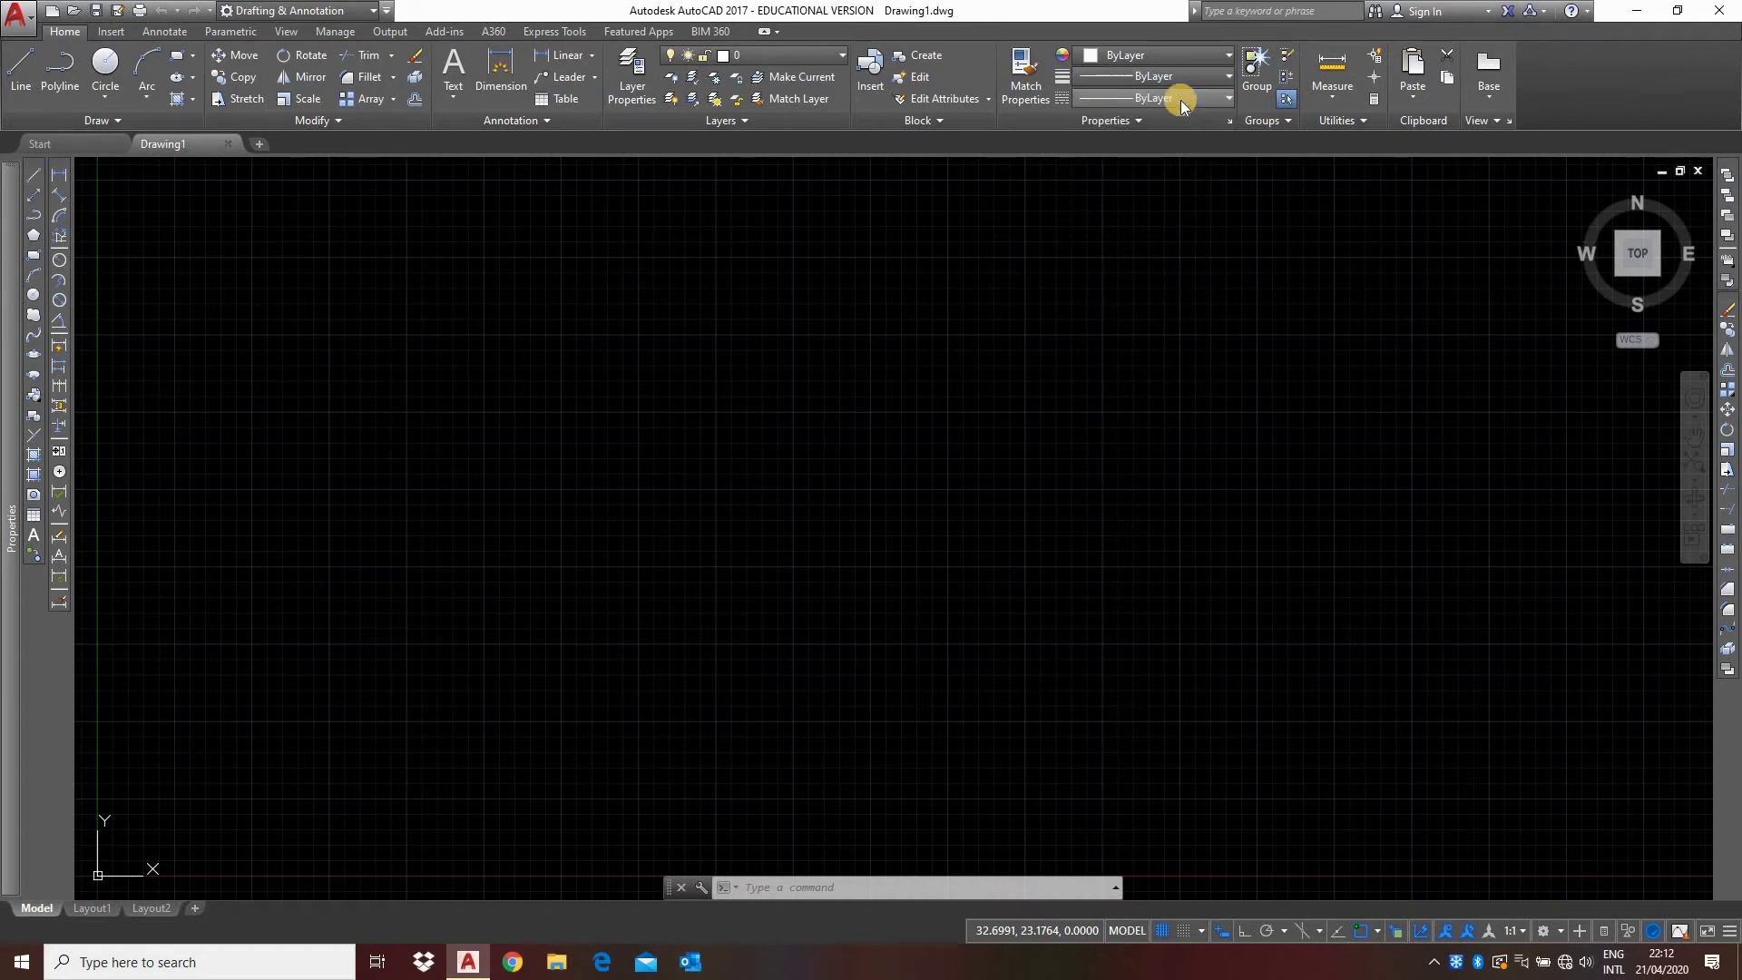
left_click(1183, 80)
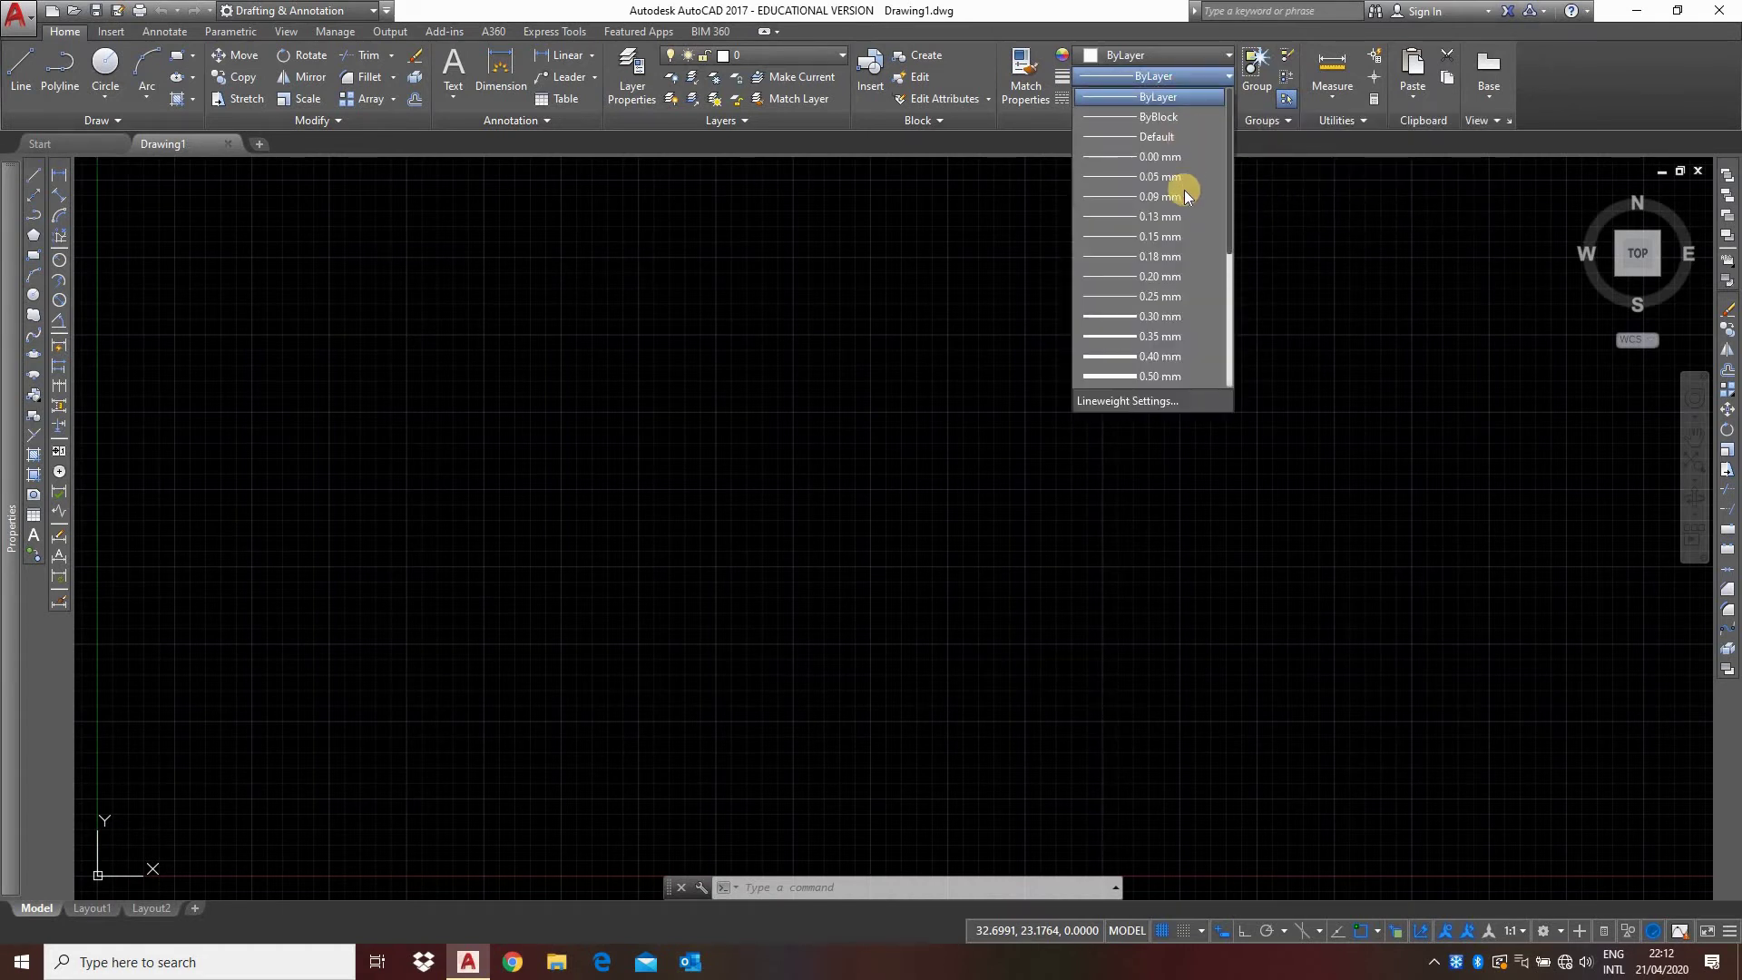
Examine the linetype choices and the linetypes available to load from acad.lin in the Linetype Manager.
left_click(1174, 99)
left_click(1174, 100)
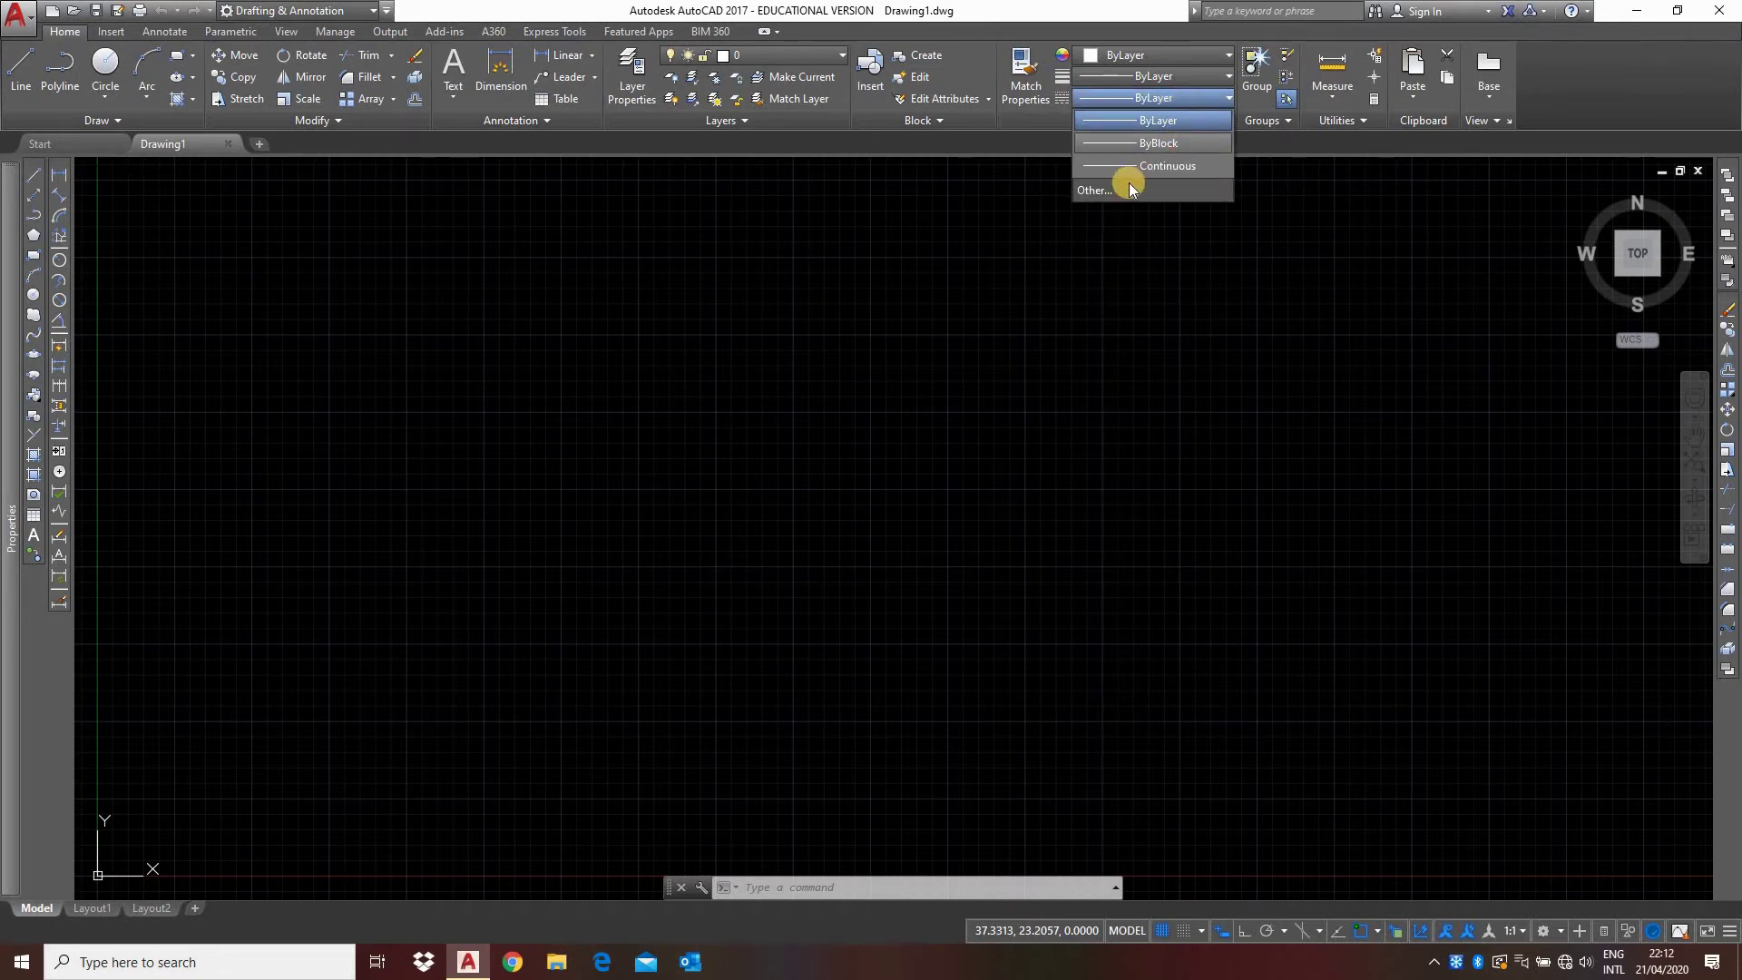
left_click(1123, 189)
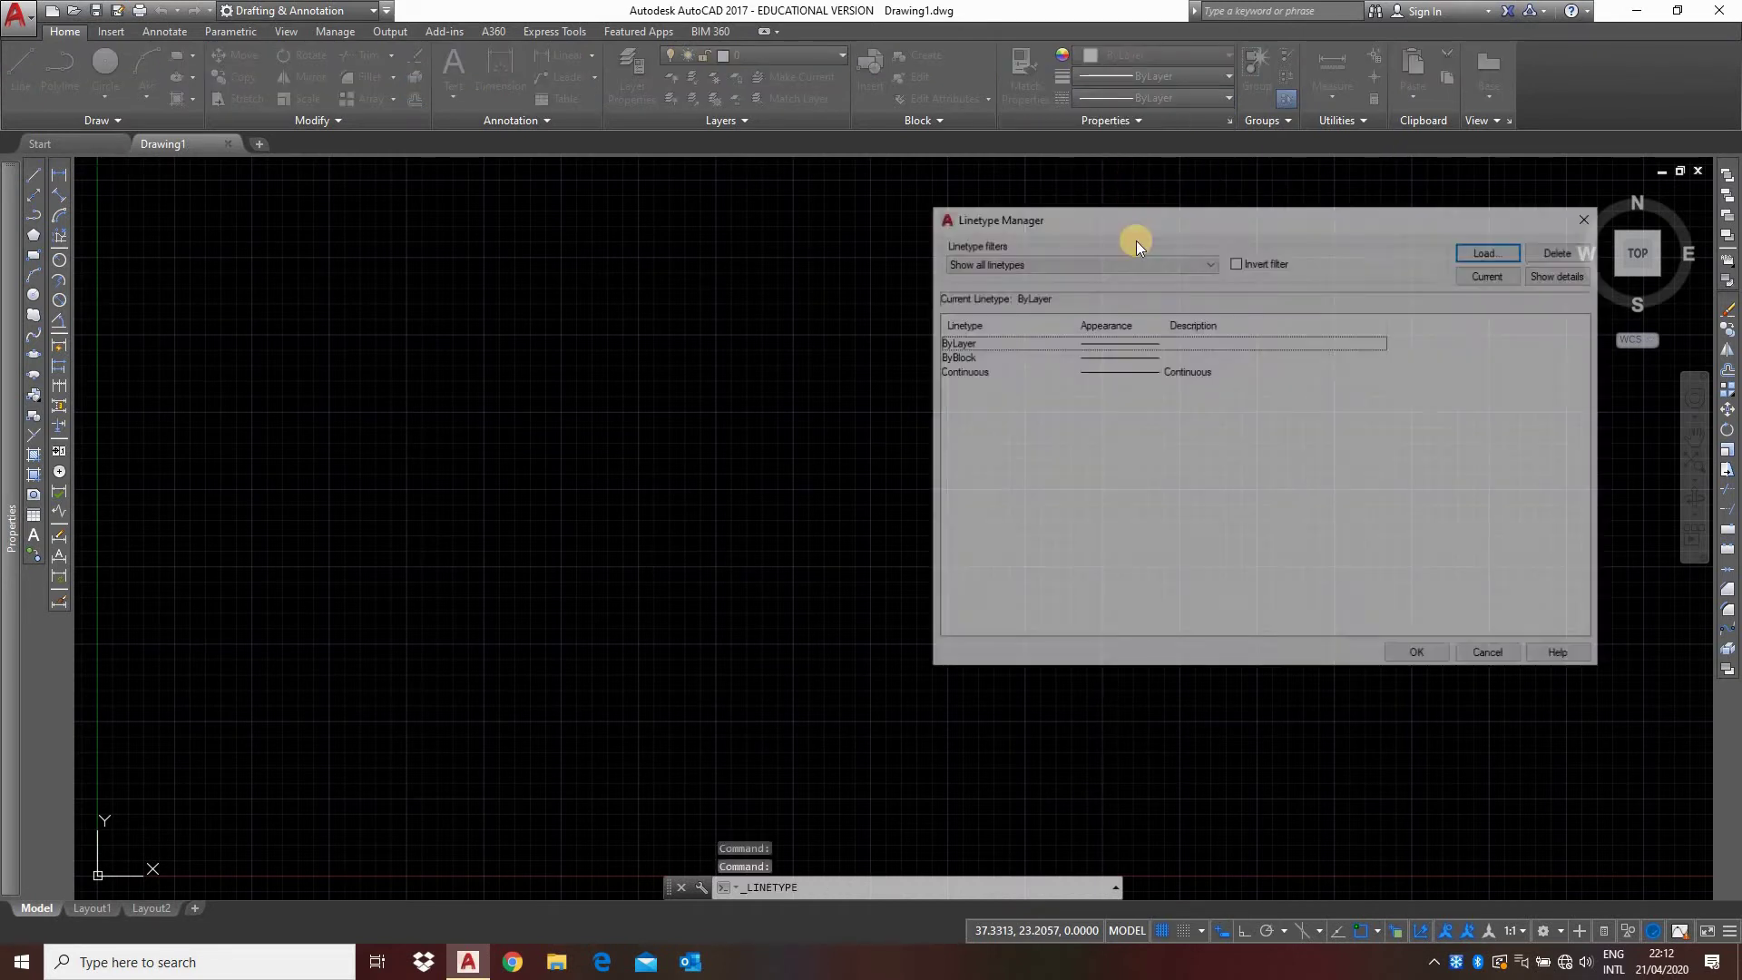
left_click_drag(1071, 214, 997, 215)
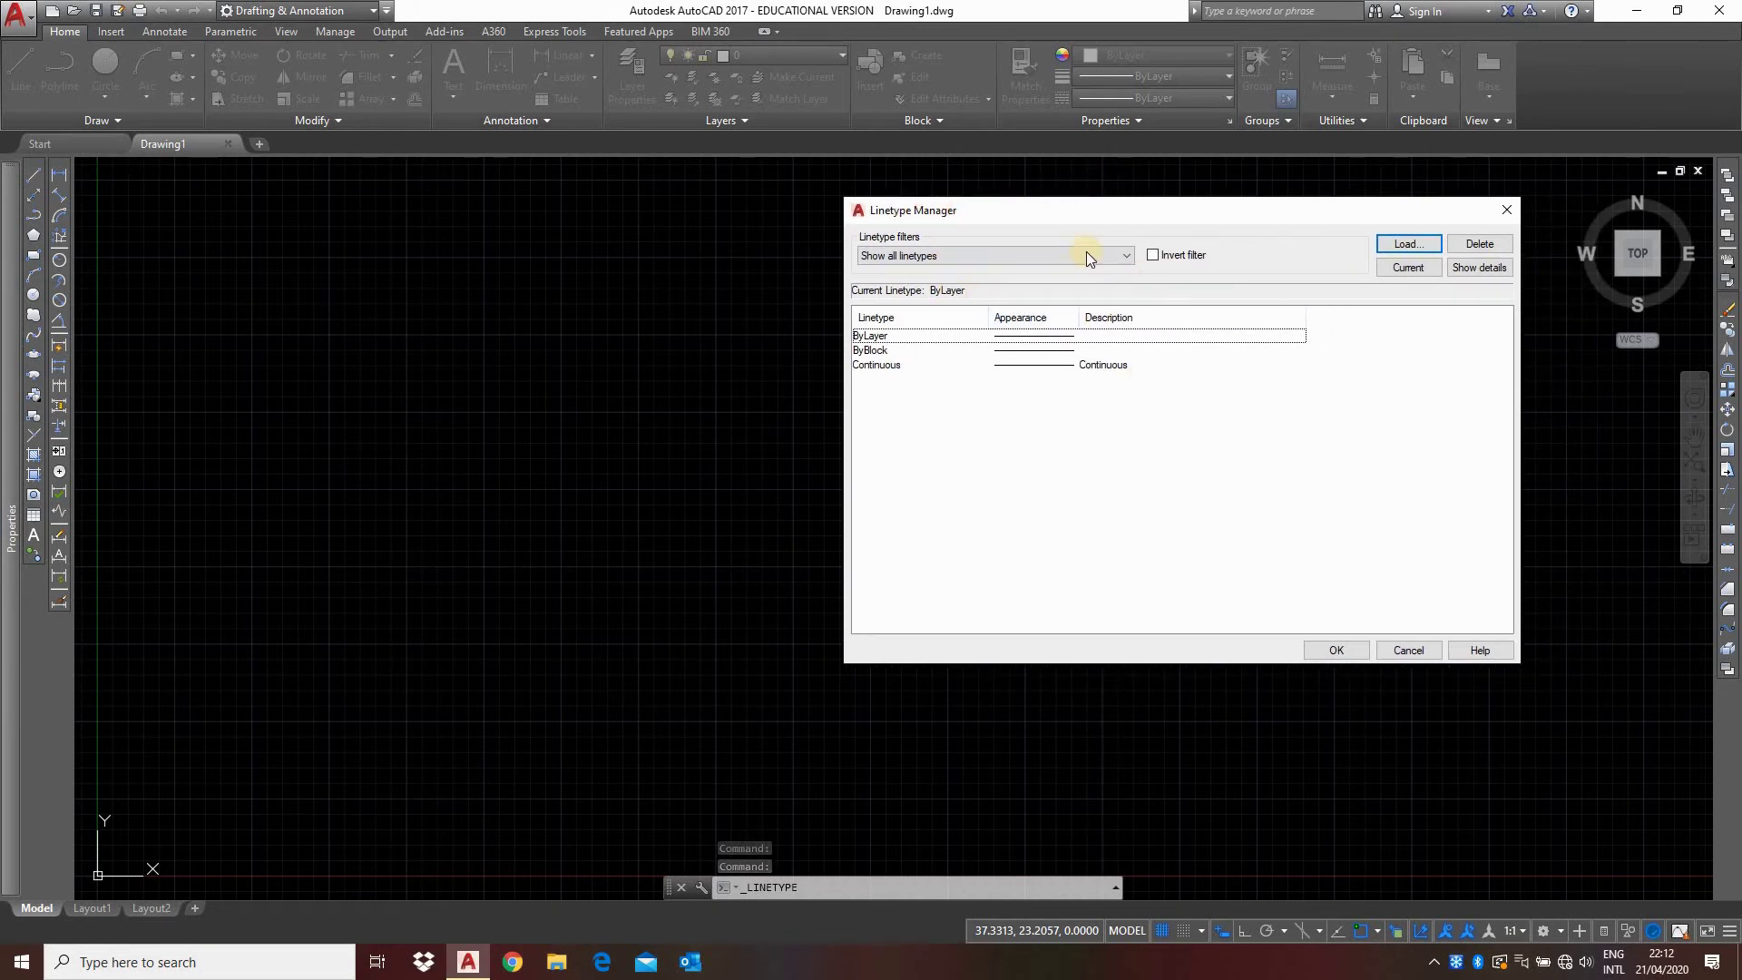
left_click(1407, 249)
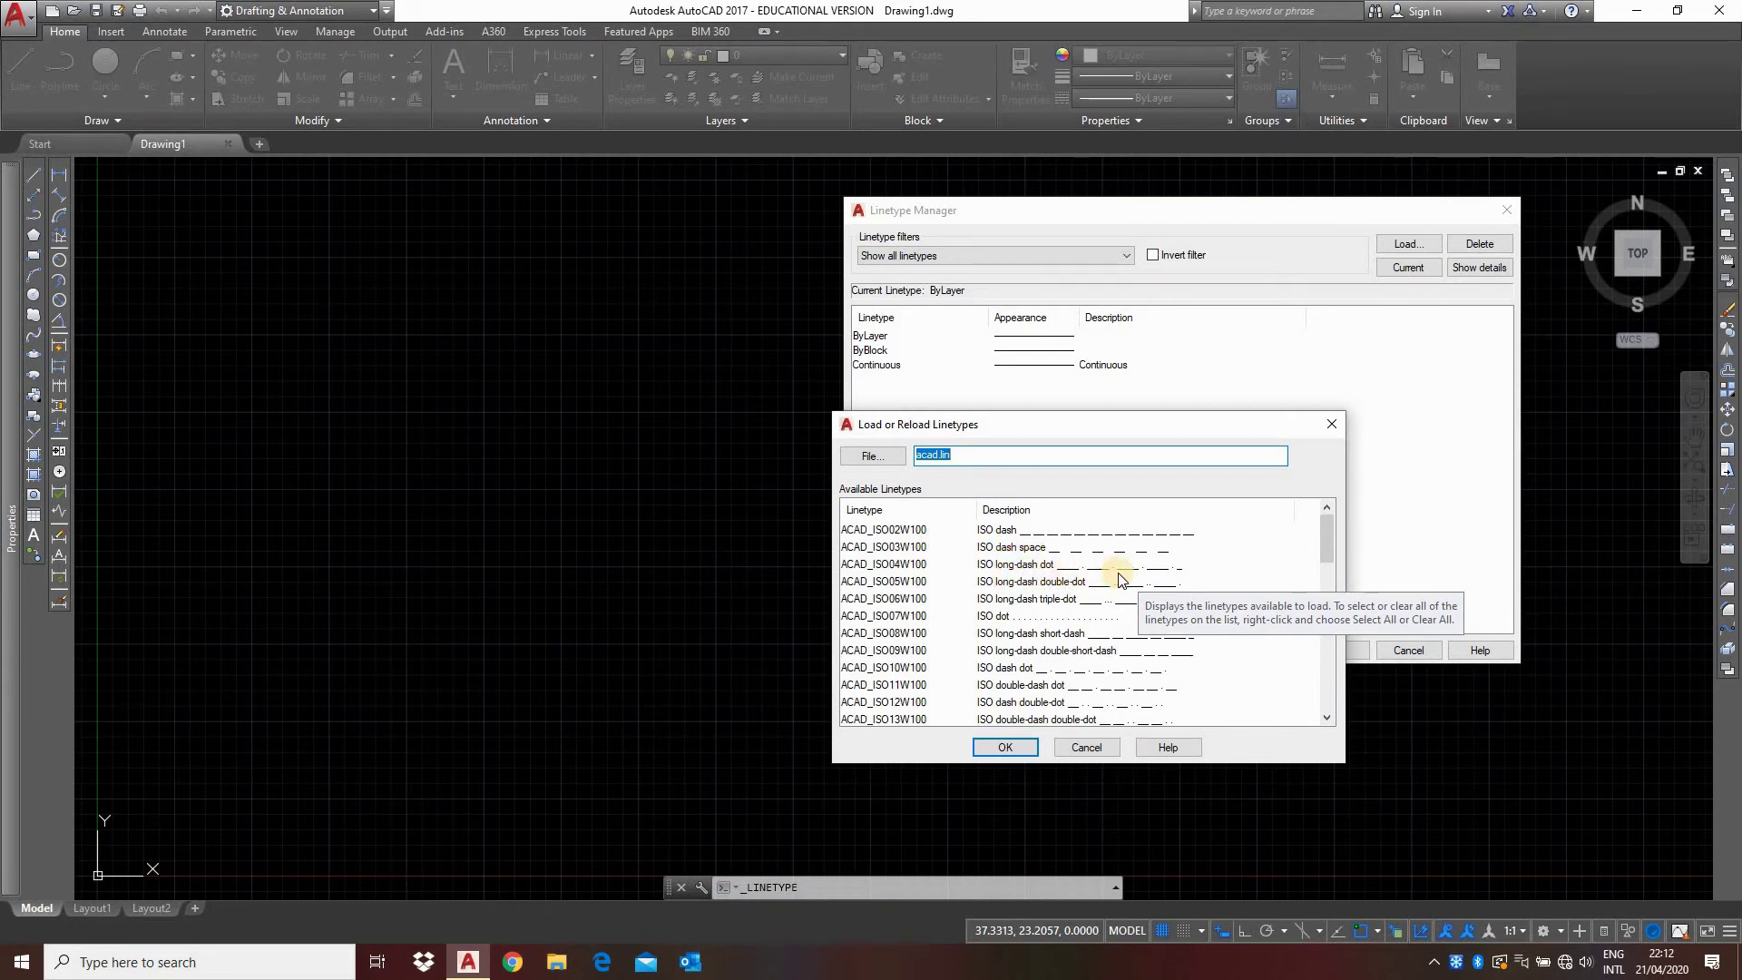
scroll(1122, 579, "down", 10)
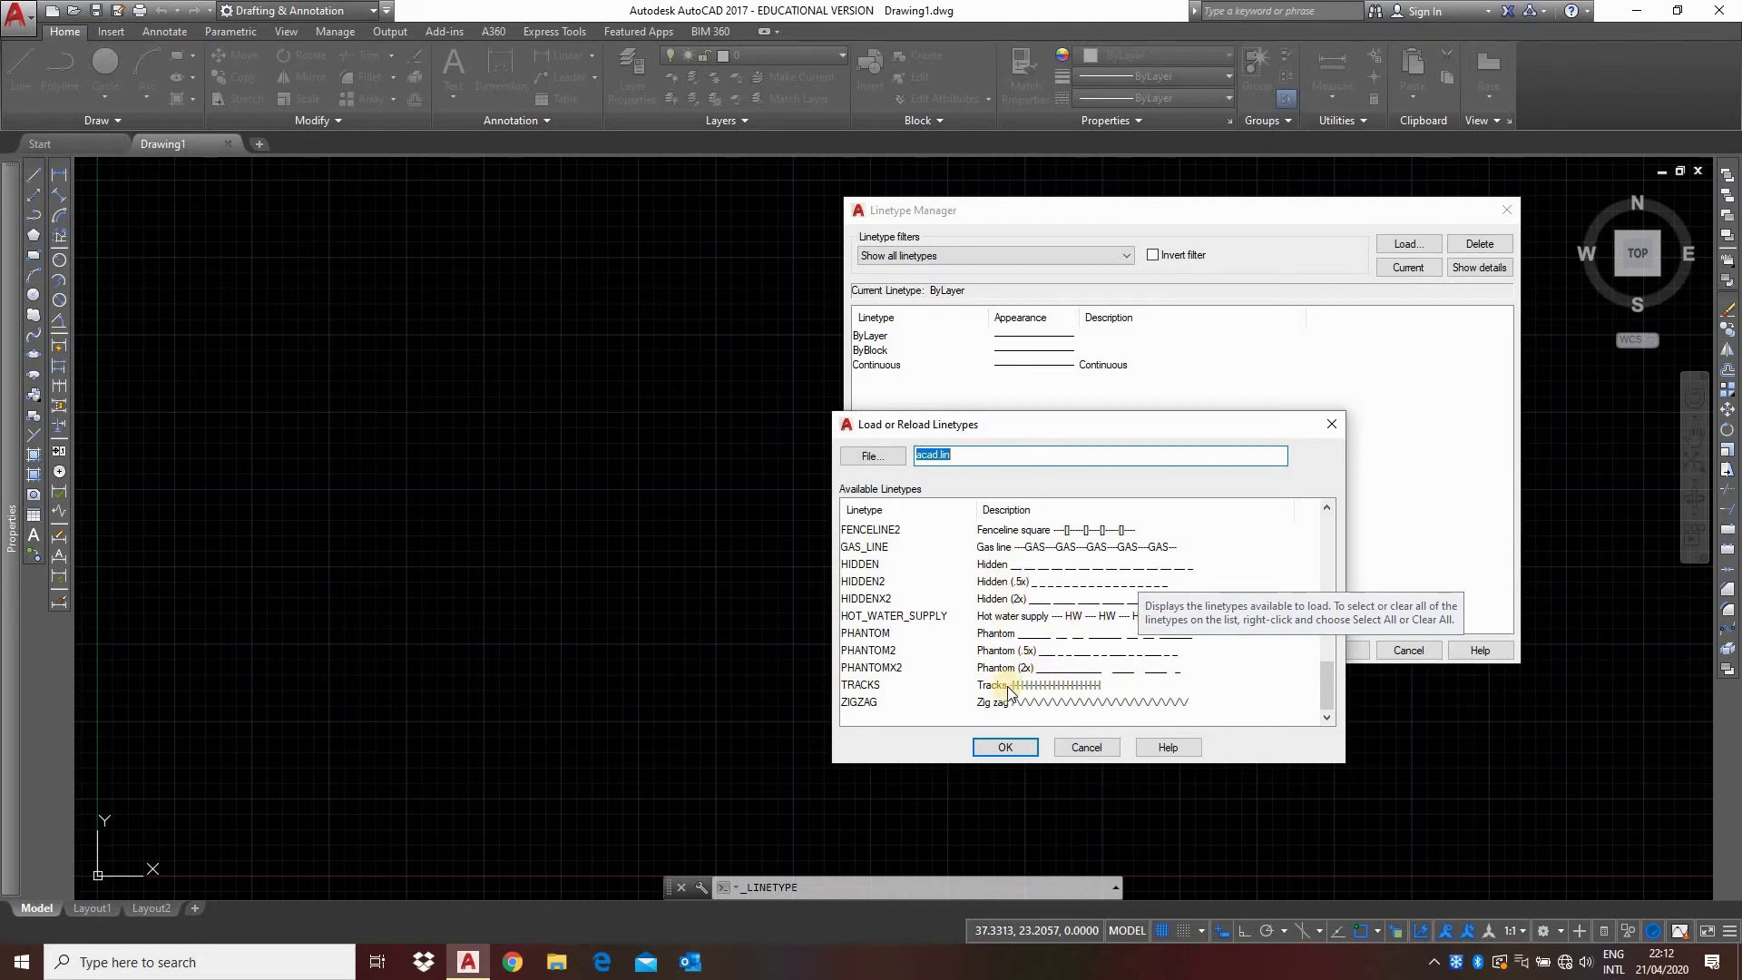
scroll(1047, 563, "up", 10)
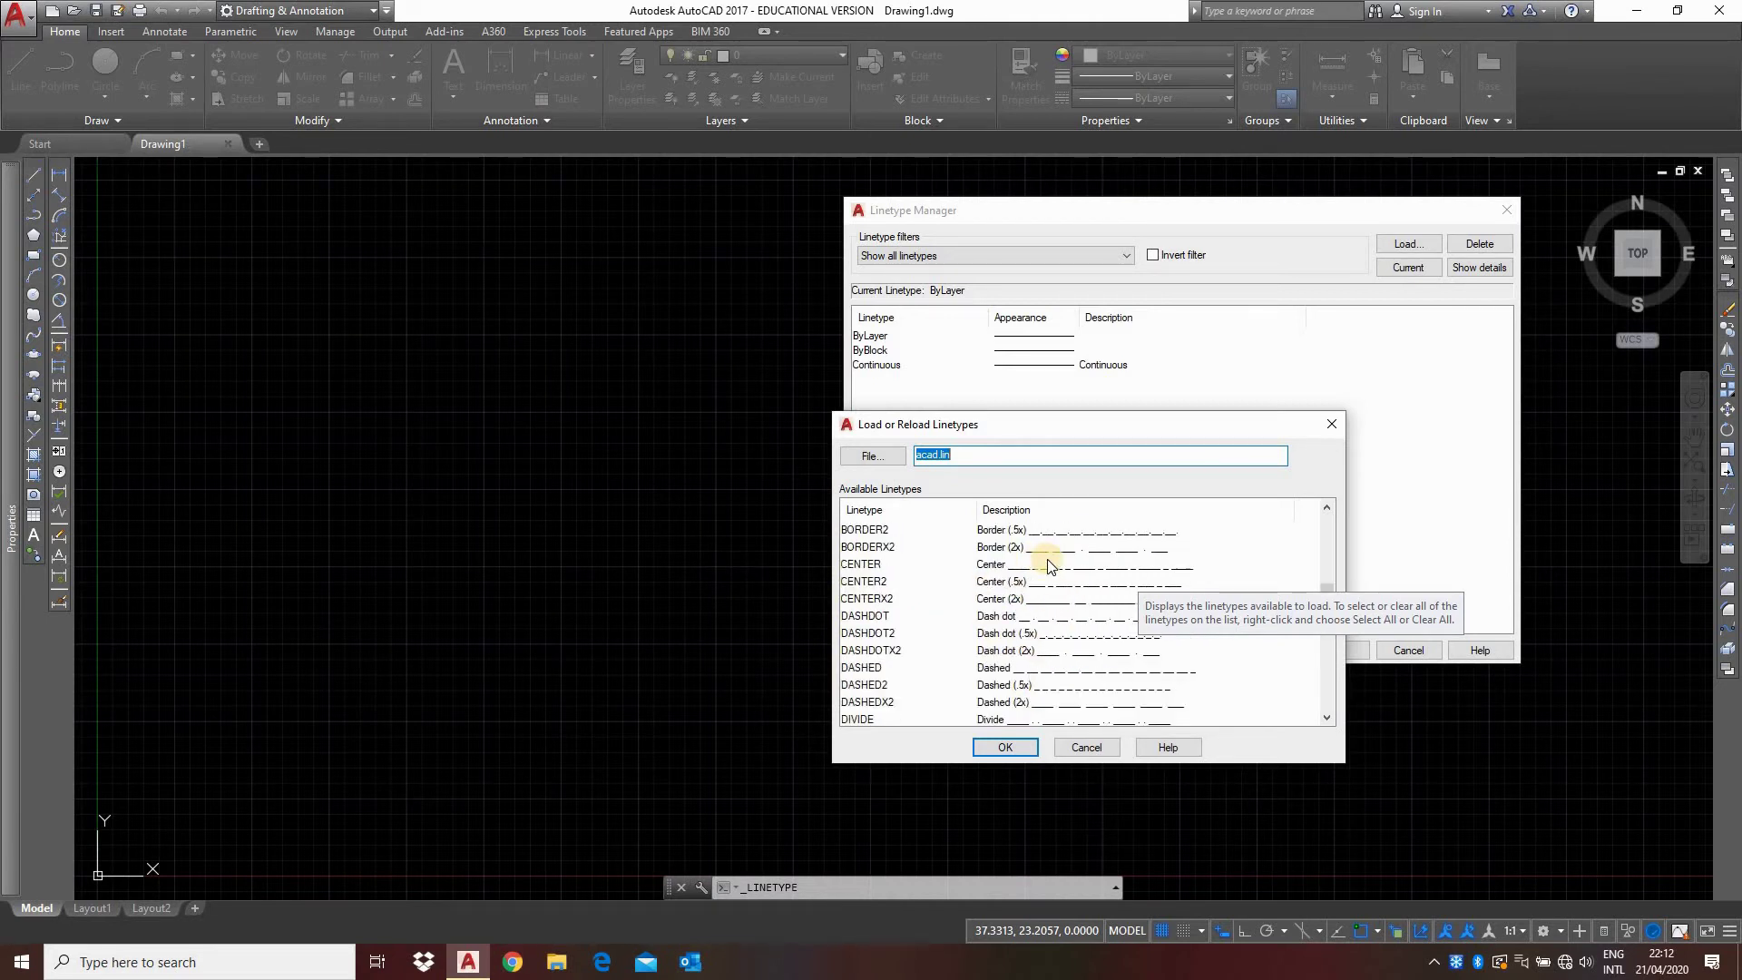
scroll(1047, 563, "up", 1)
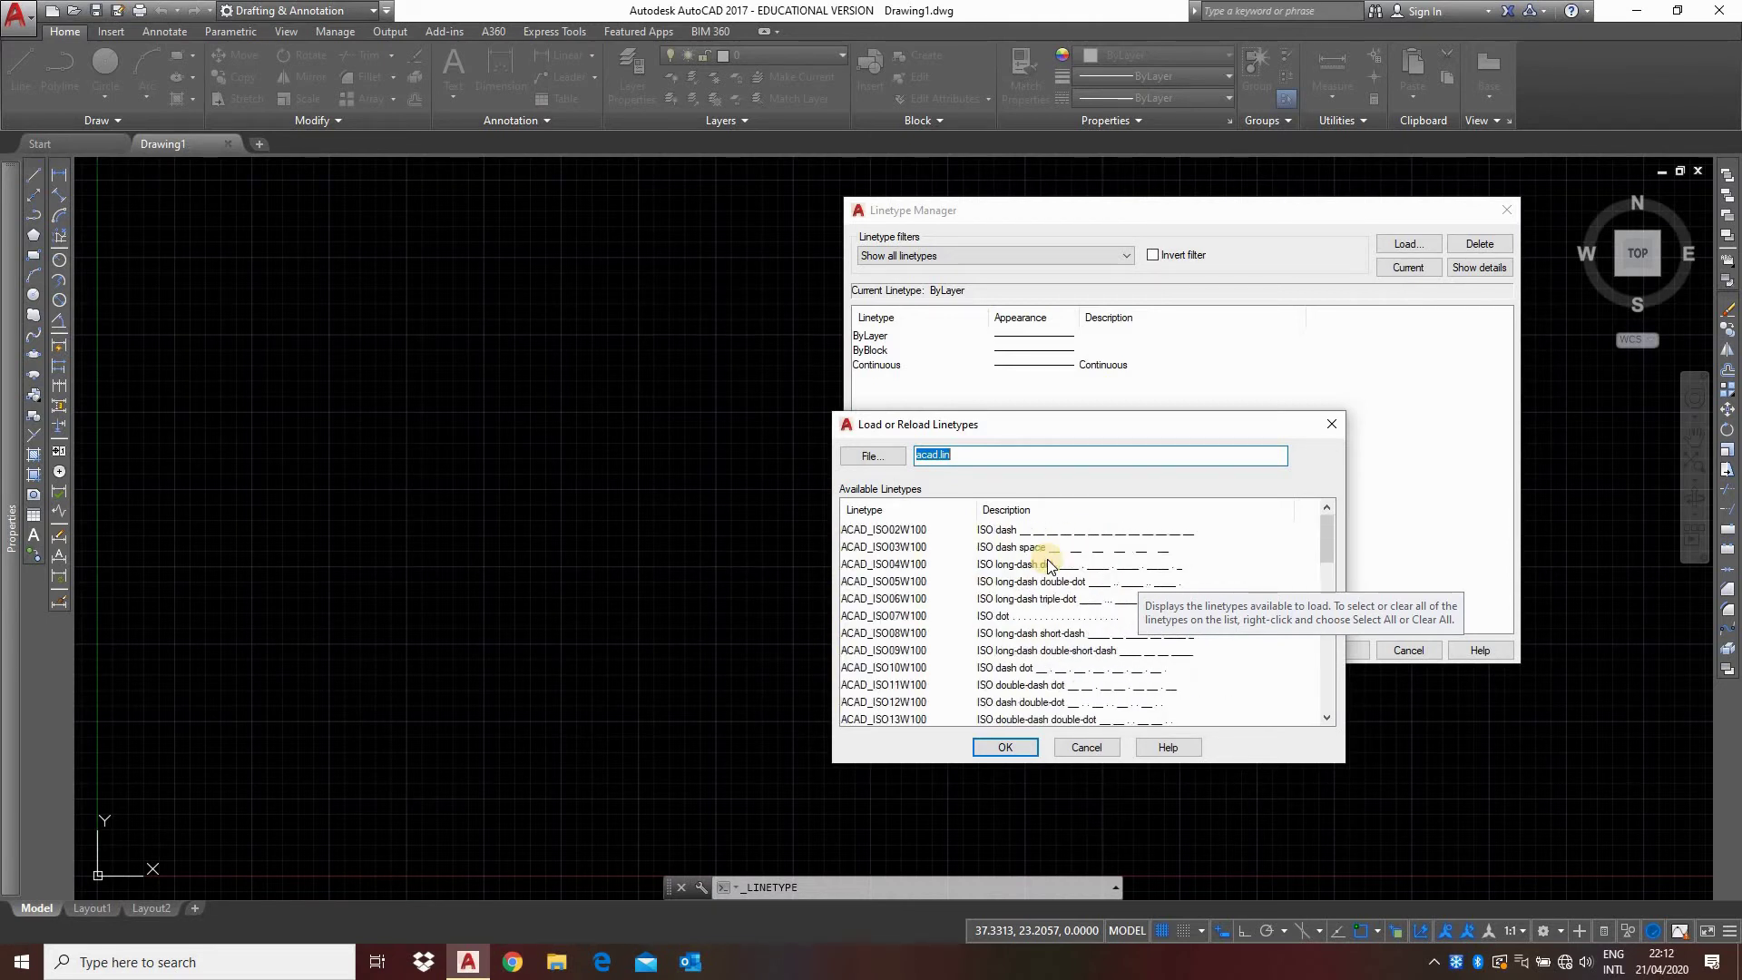
left_click(1007, 746)
left_click(1170, 636)
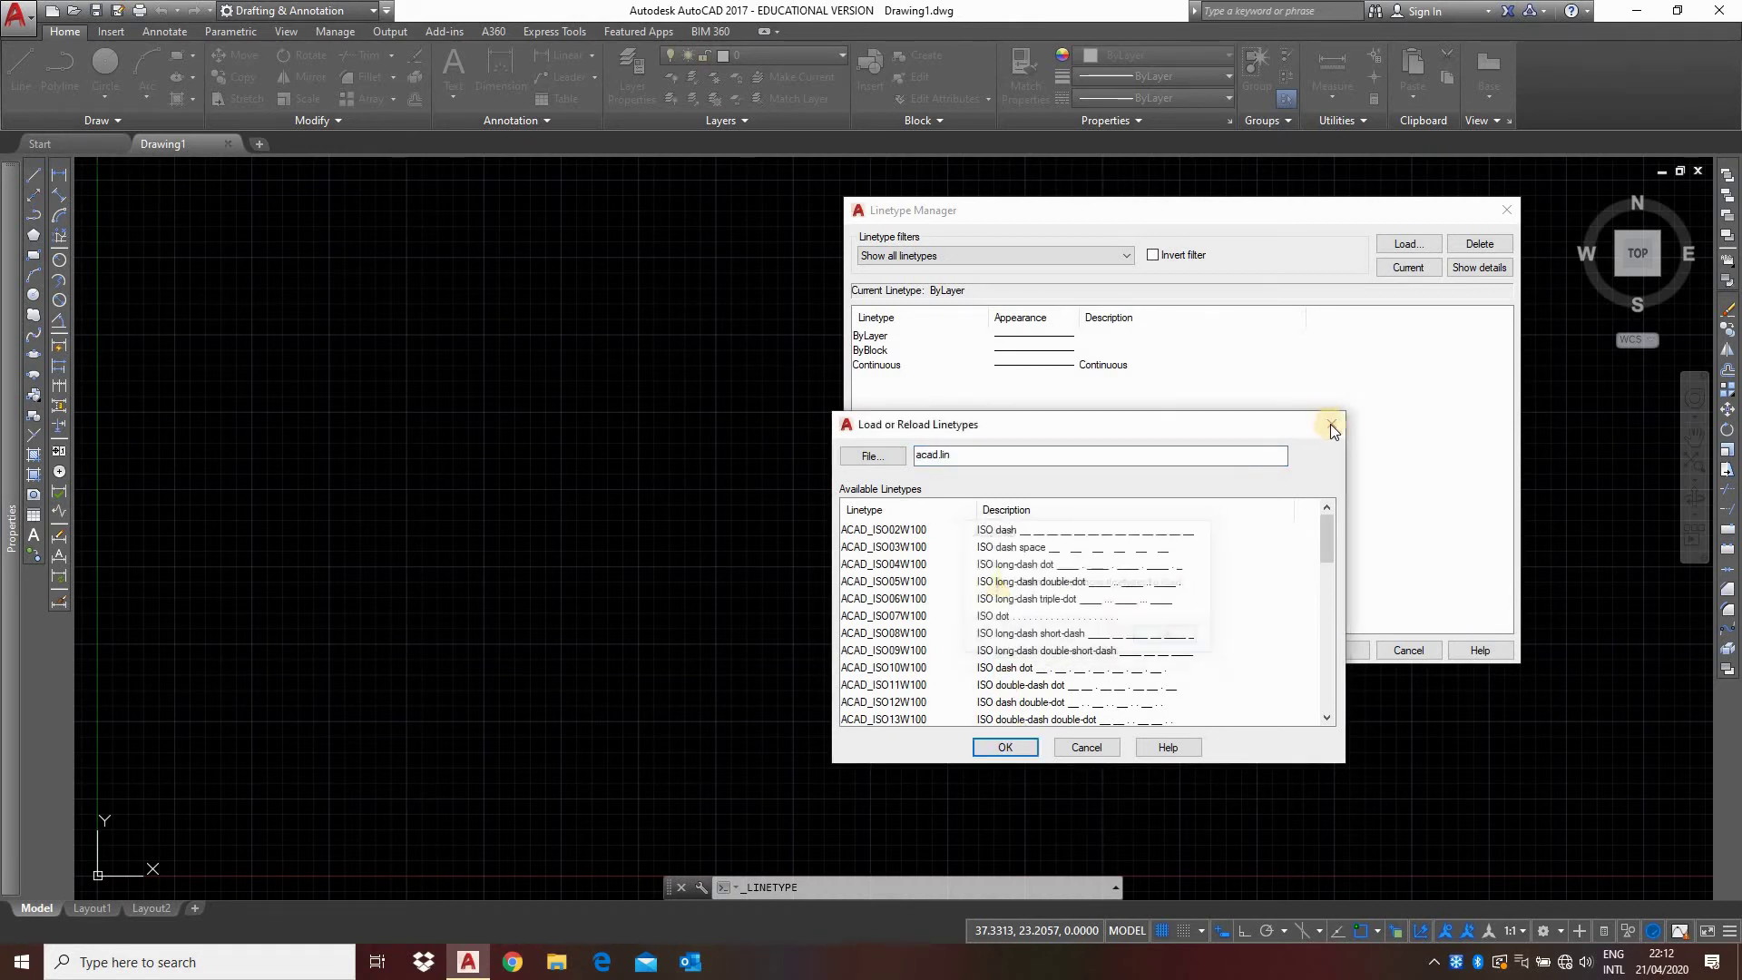
left_click(1331, 424)
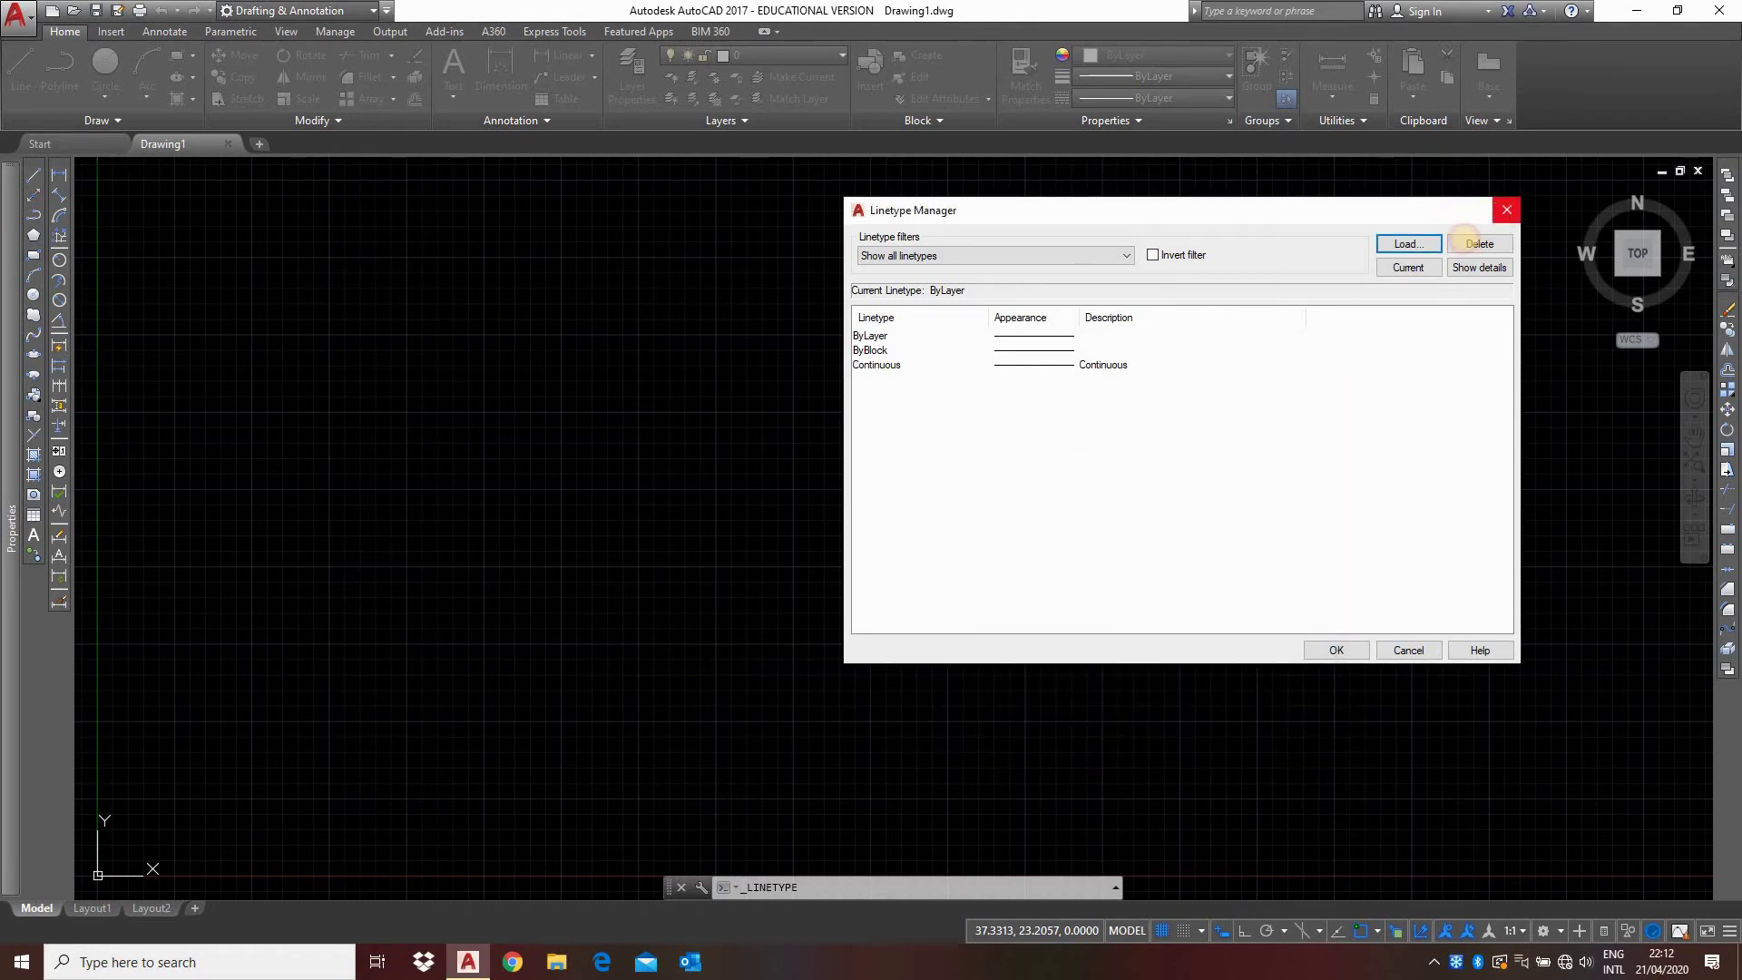
left_click(1506, 210)
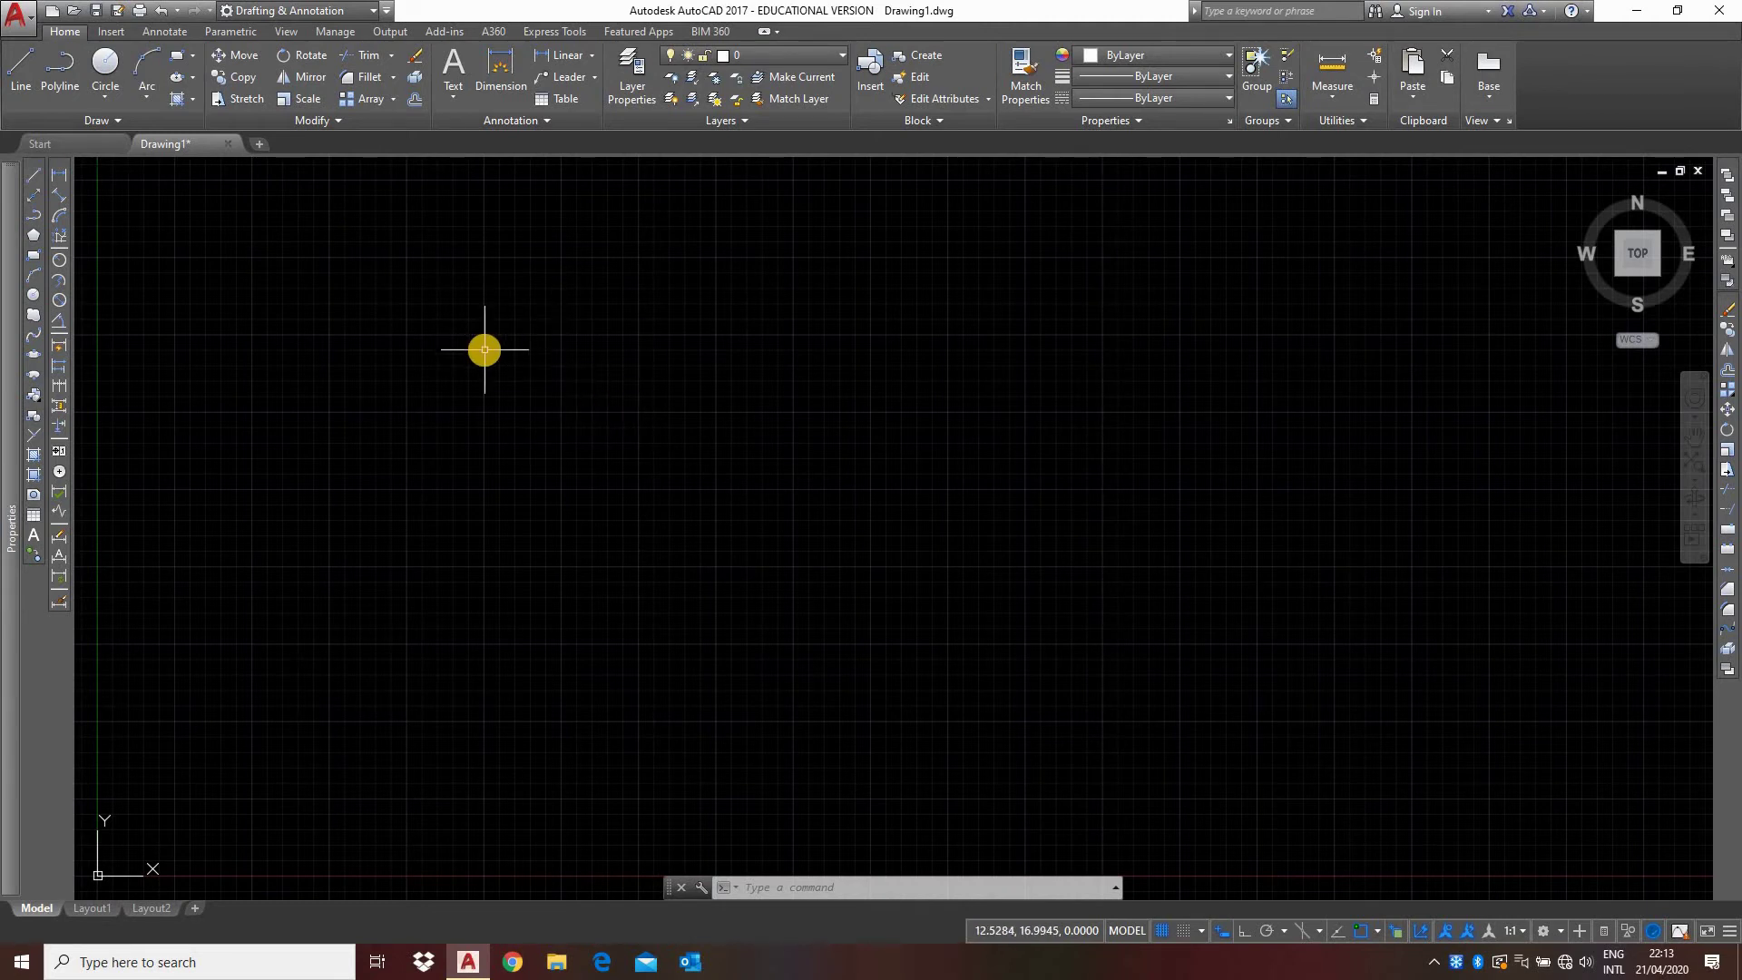
Open the Drawing Units settings with the UN command and choose Decimal as the length type.
left_click(817, 888)
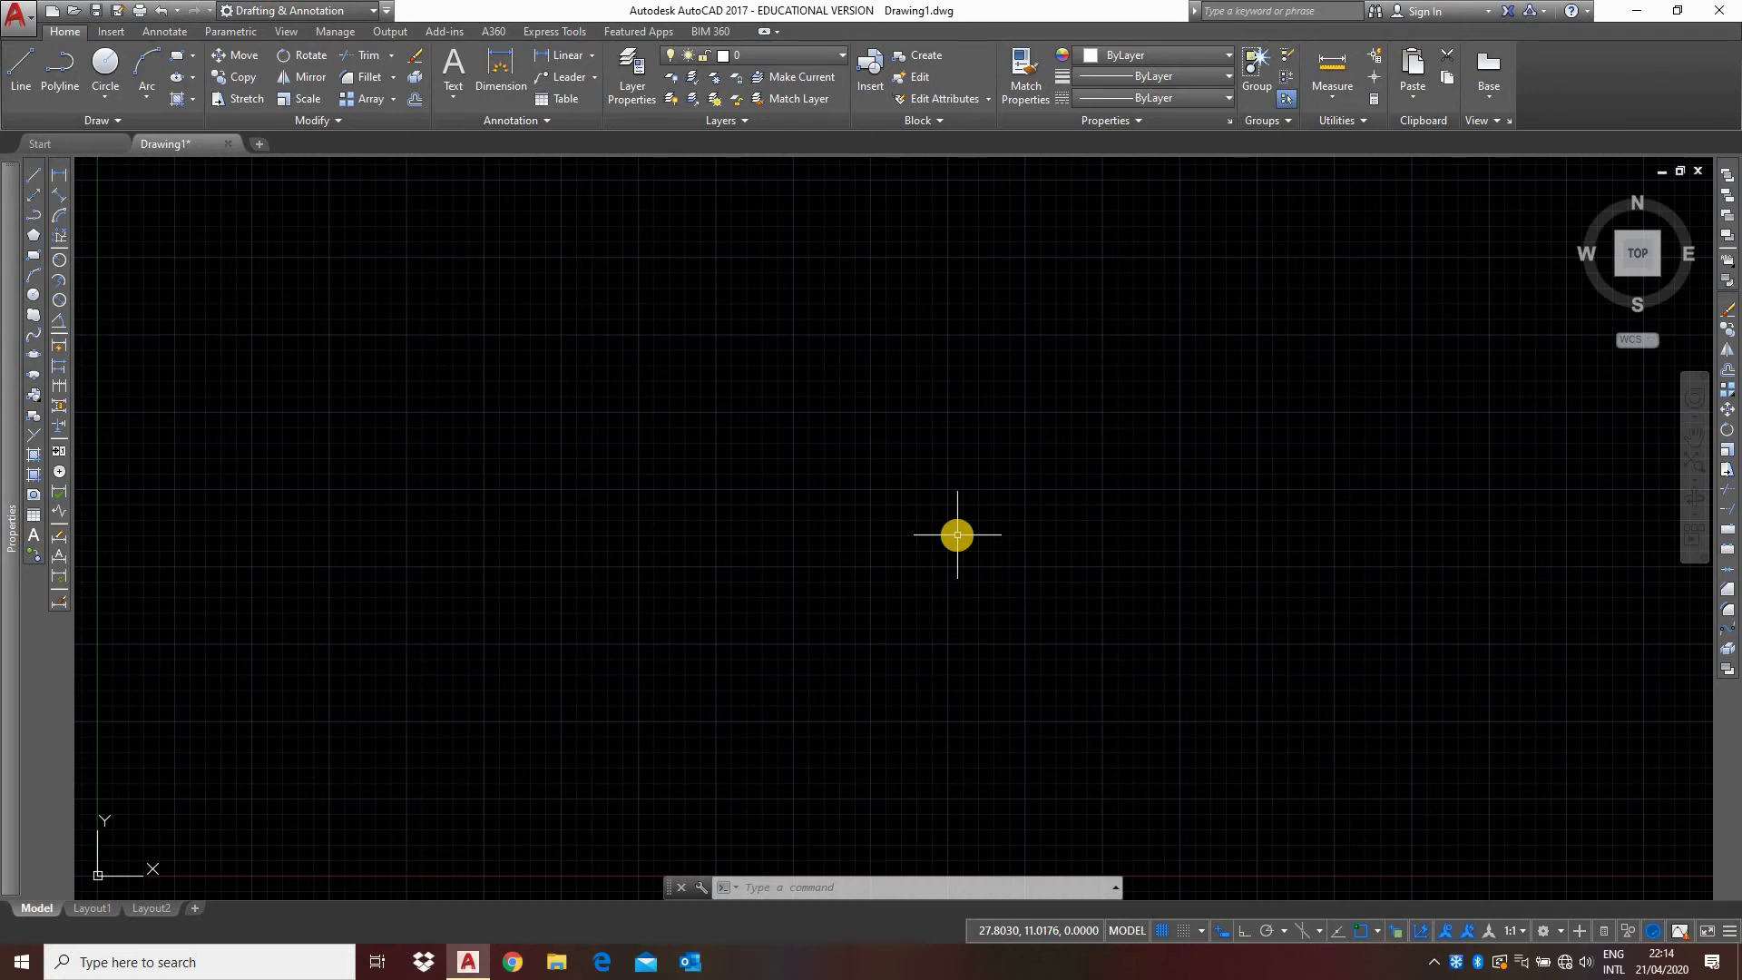
type("UN")
key("Return")
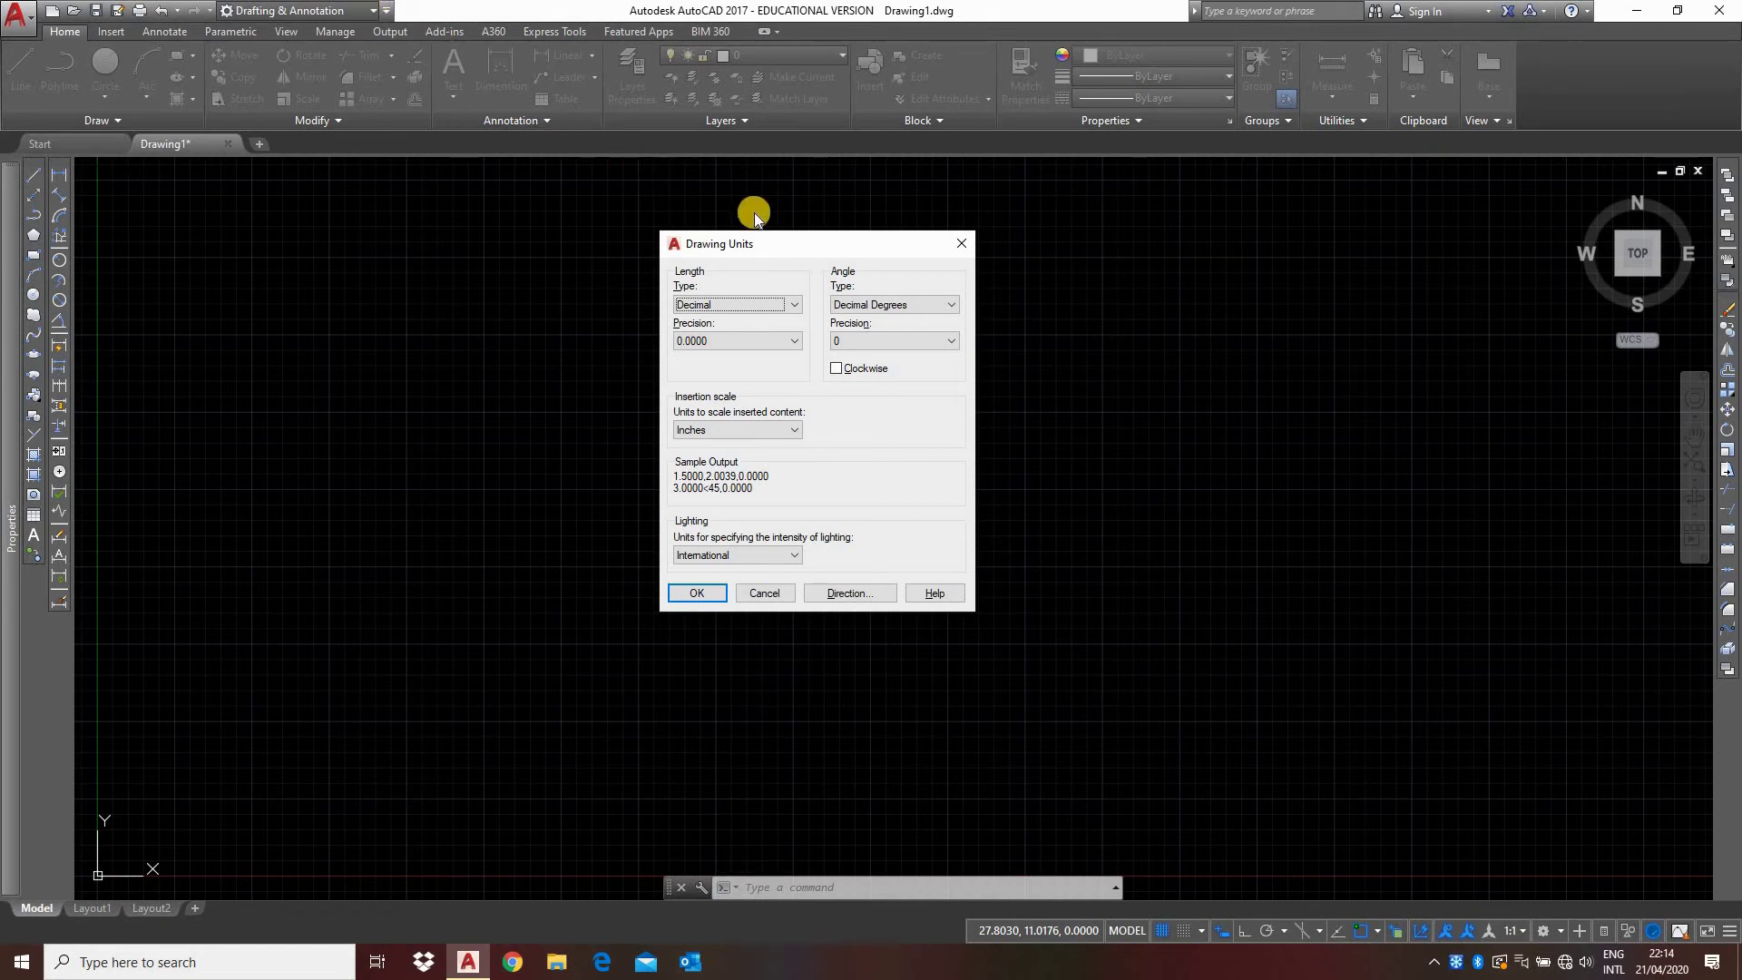
left_click(720, 301)
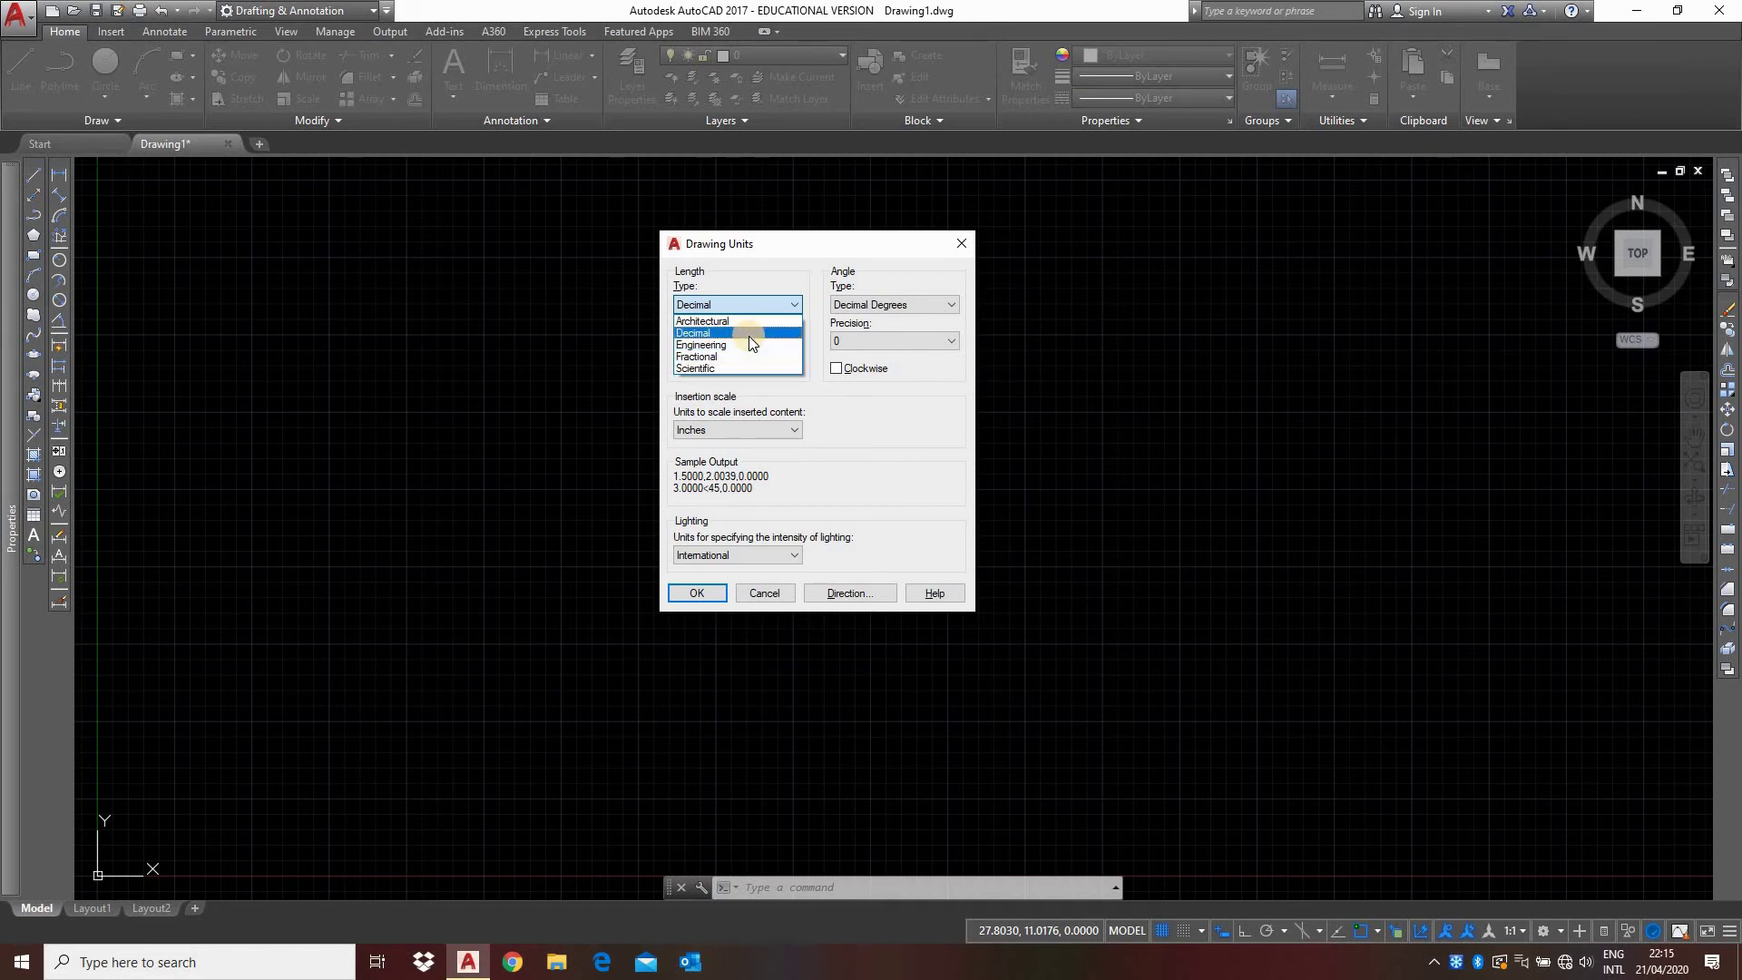
left_click(748, 333)
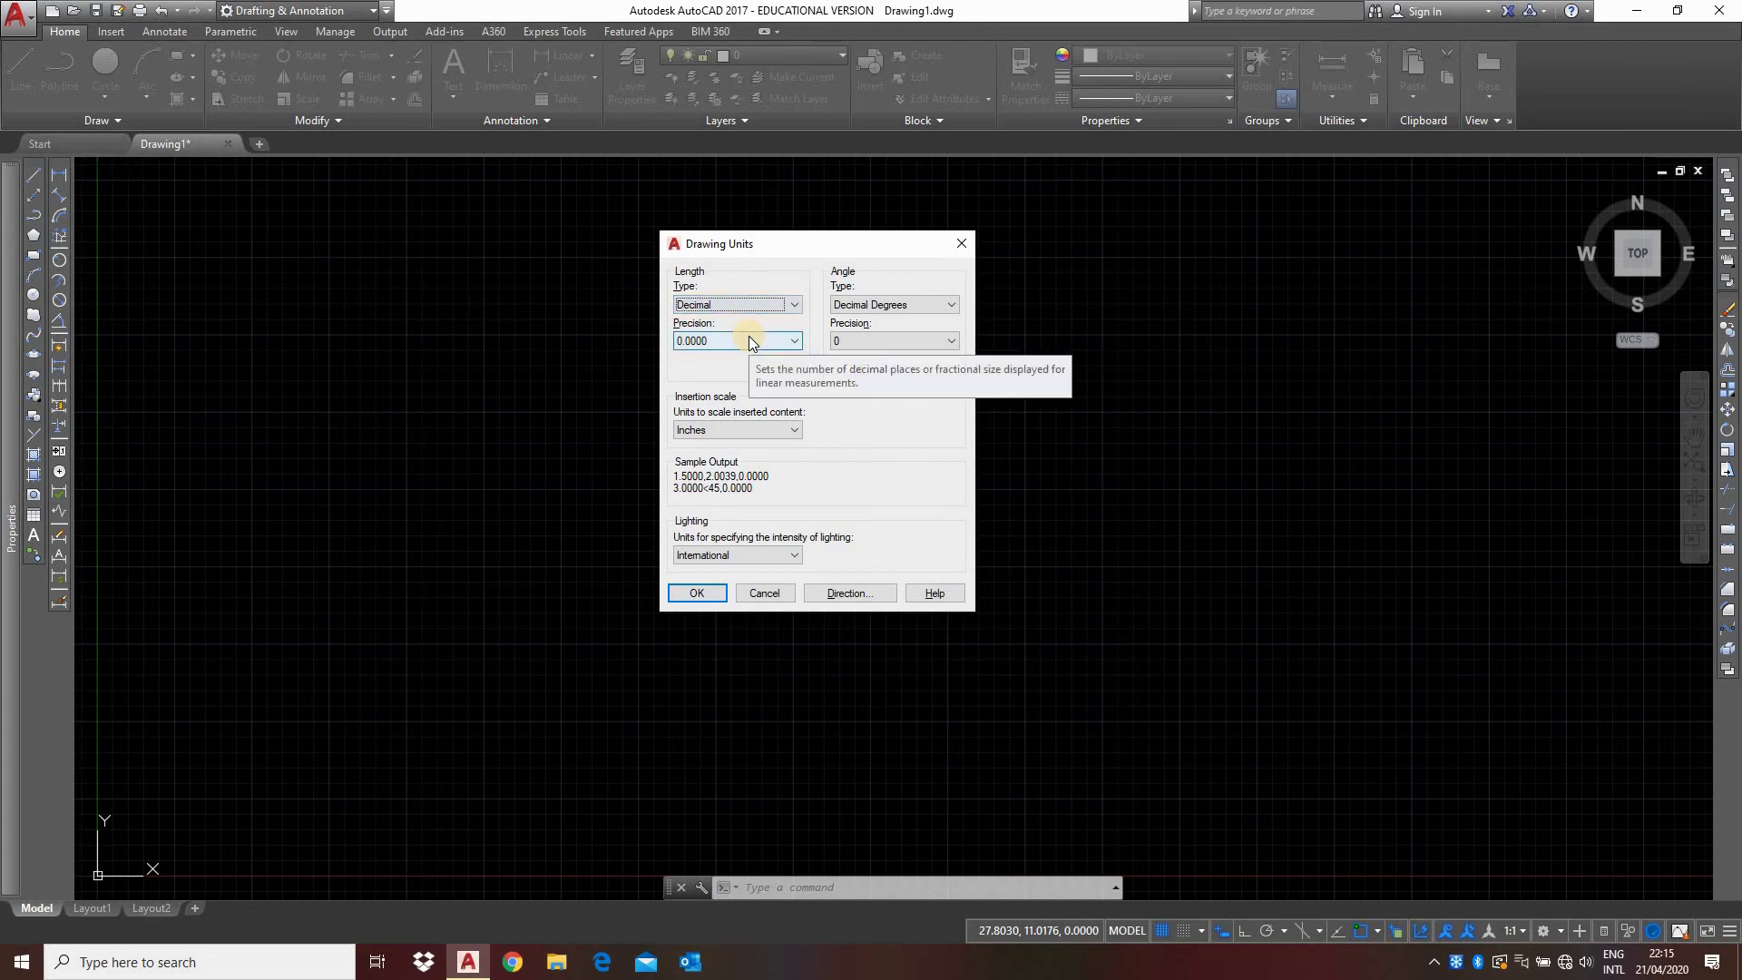
Try length precisions of 0.0 and 0.00 in the drawing units.
left_click(749, 336)
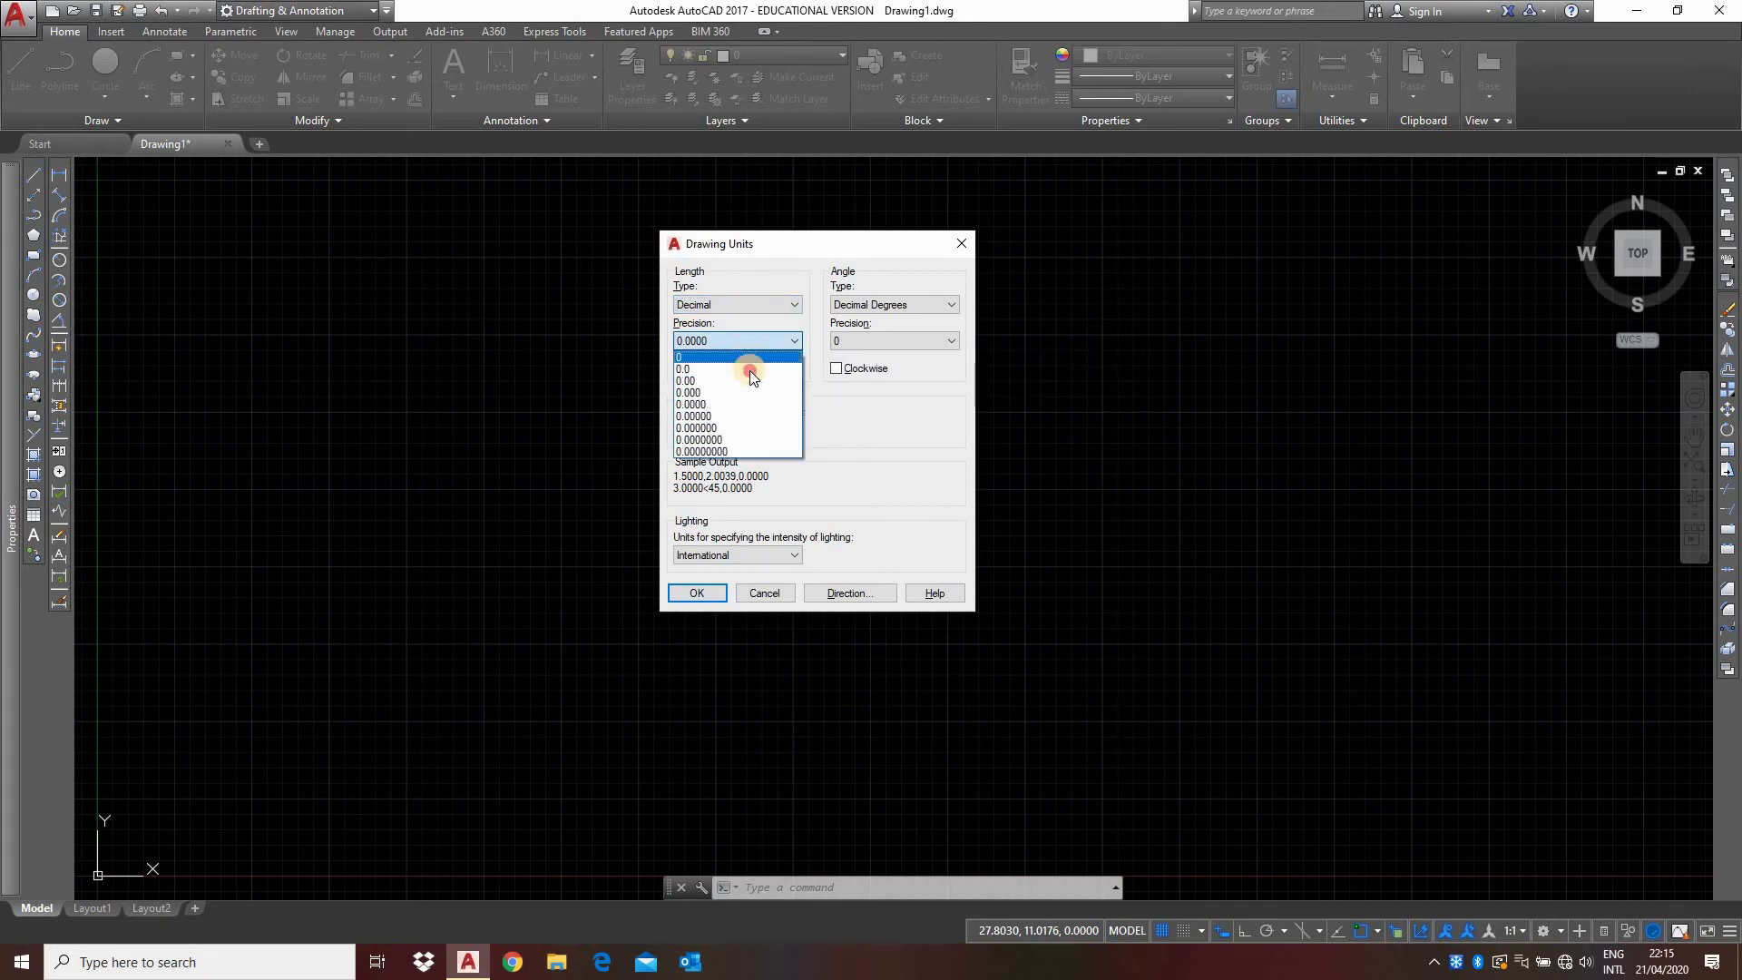
left_click(749, 368)
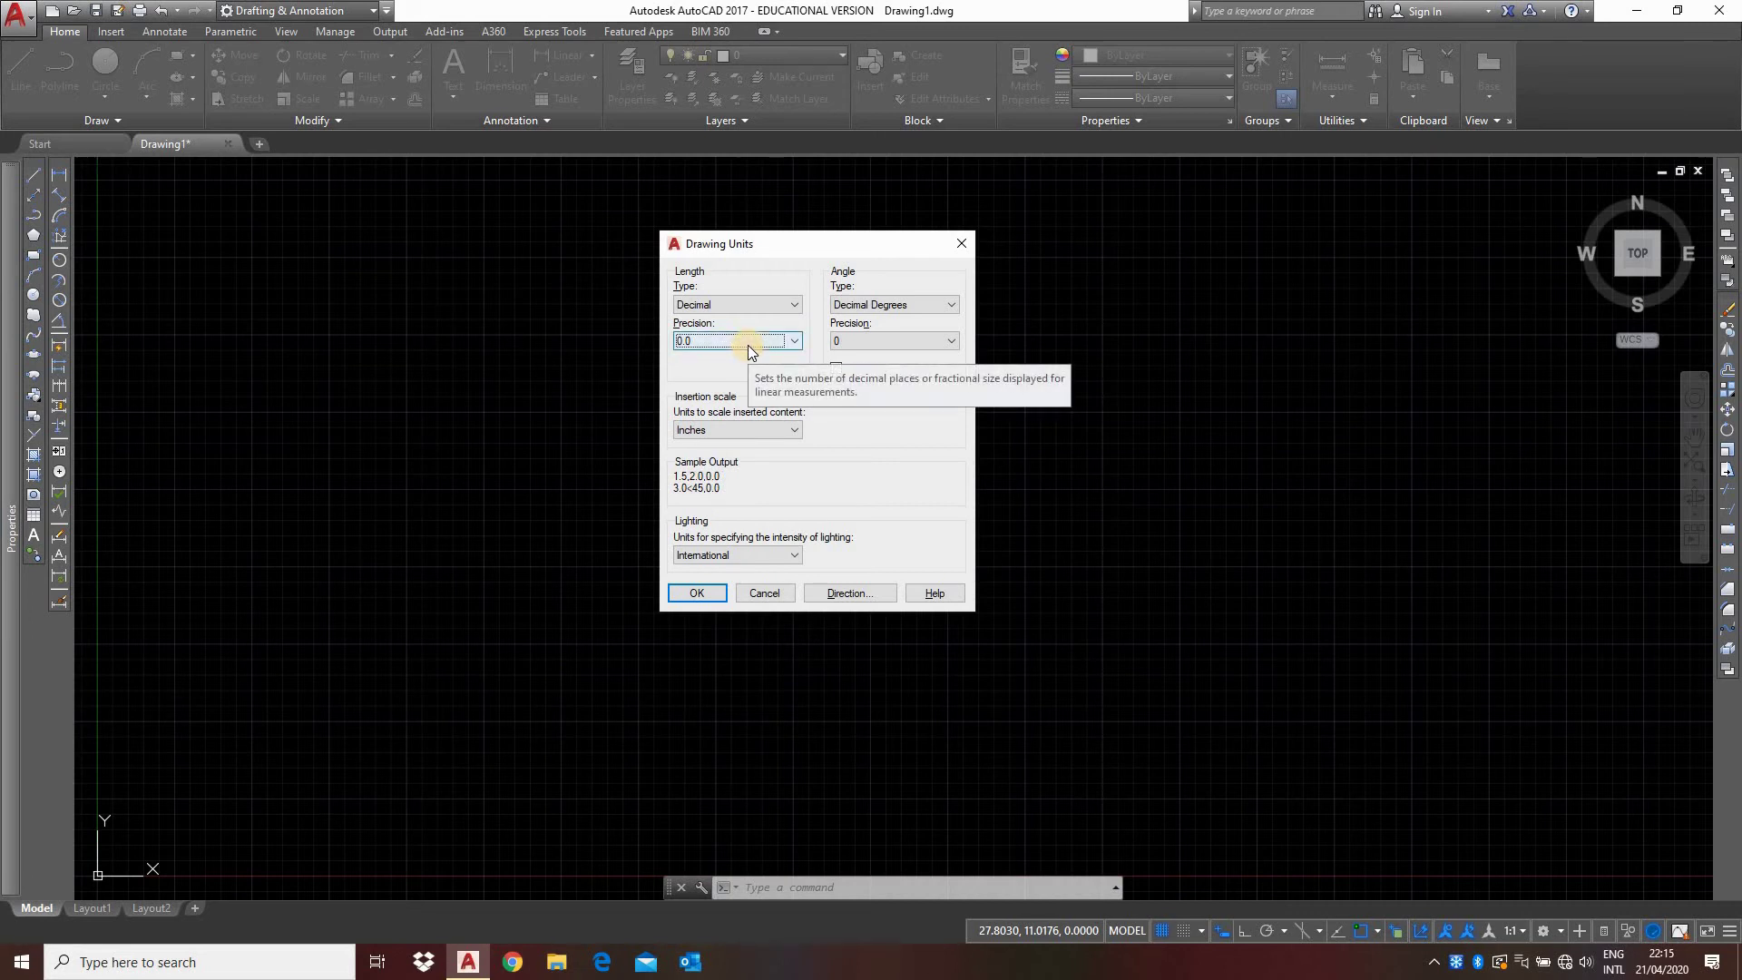
left_click(748, 346)
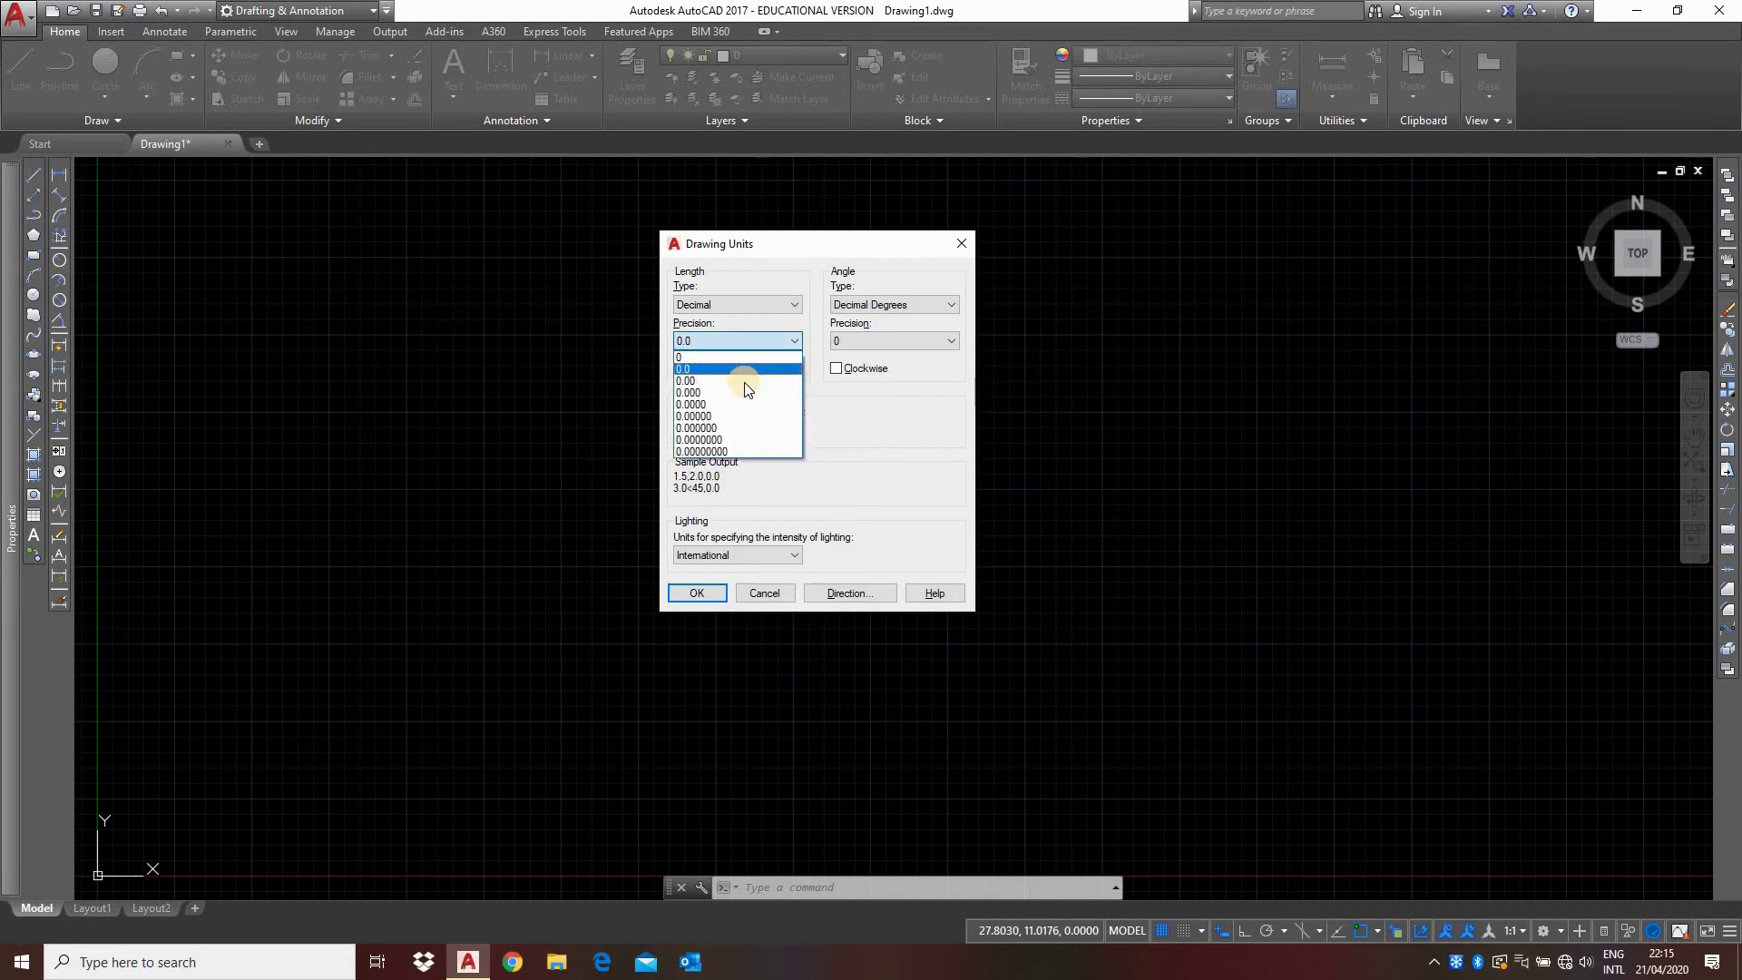
left_click(744, 382)
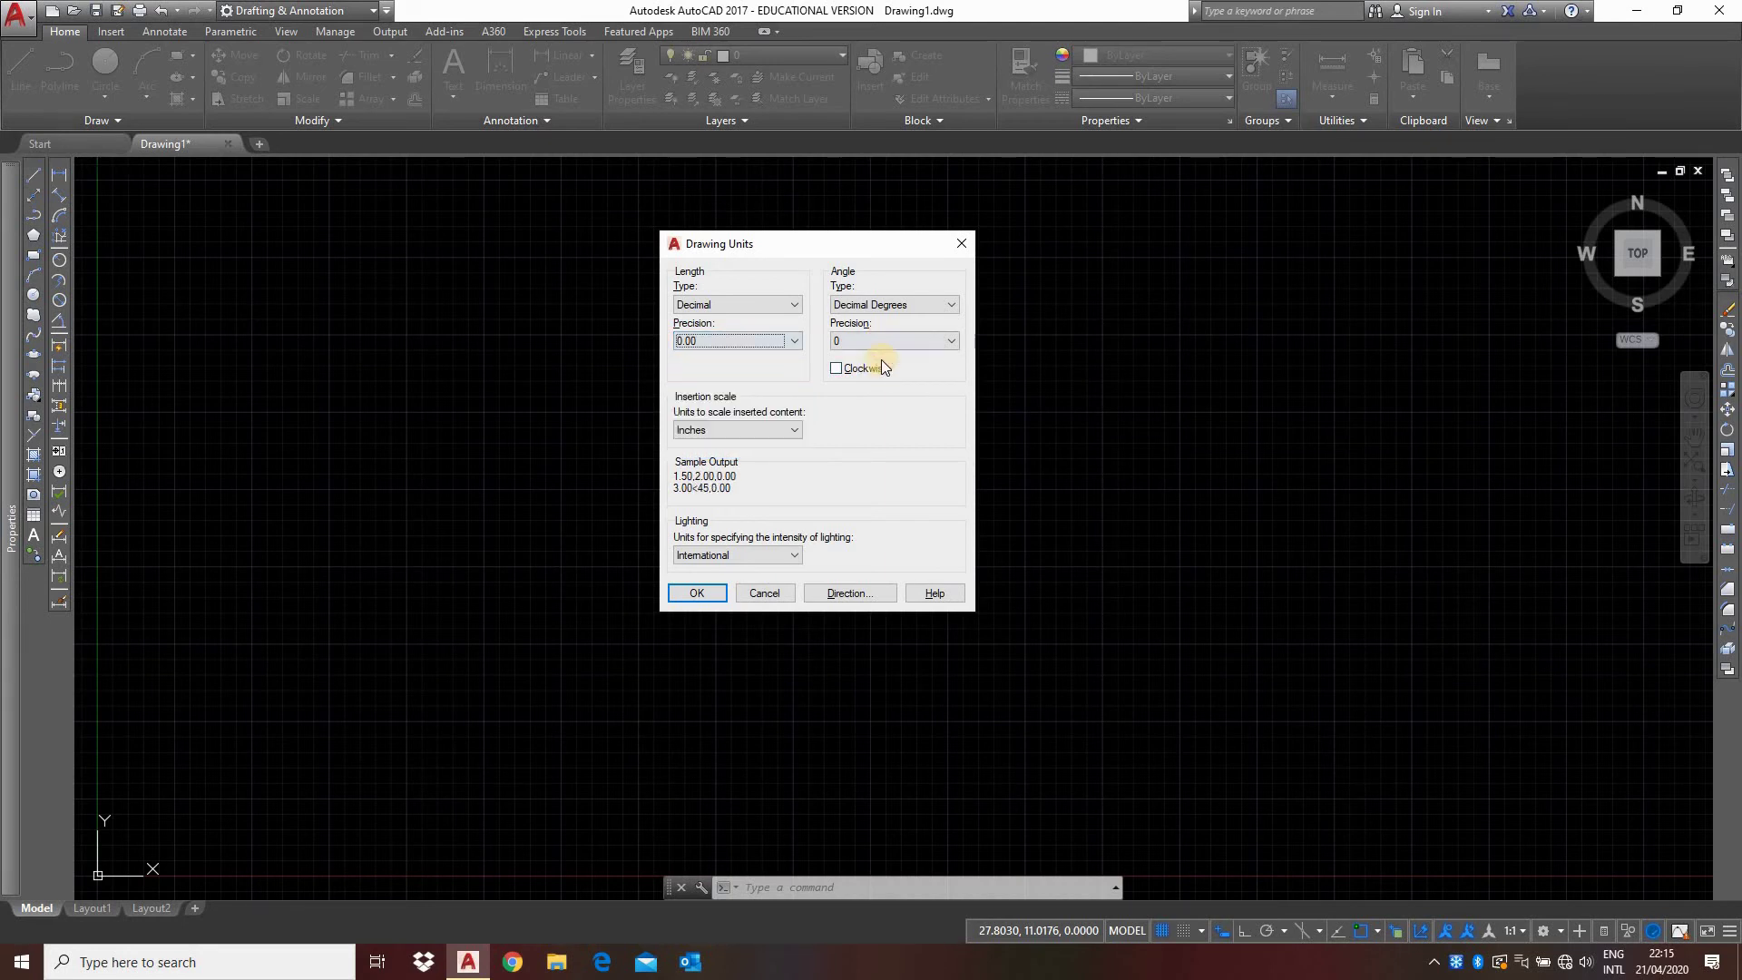
Set the drawing units' angle precision to 0.00 and the length precision to 0.
left_click(880, 343)
left_click(884, 382)
left_click(729, 345)
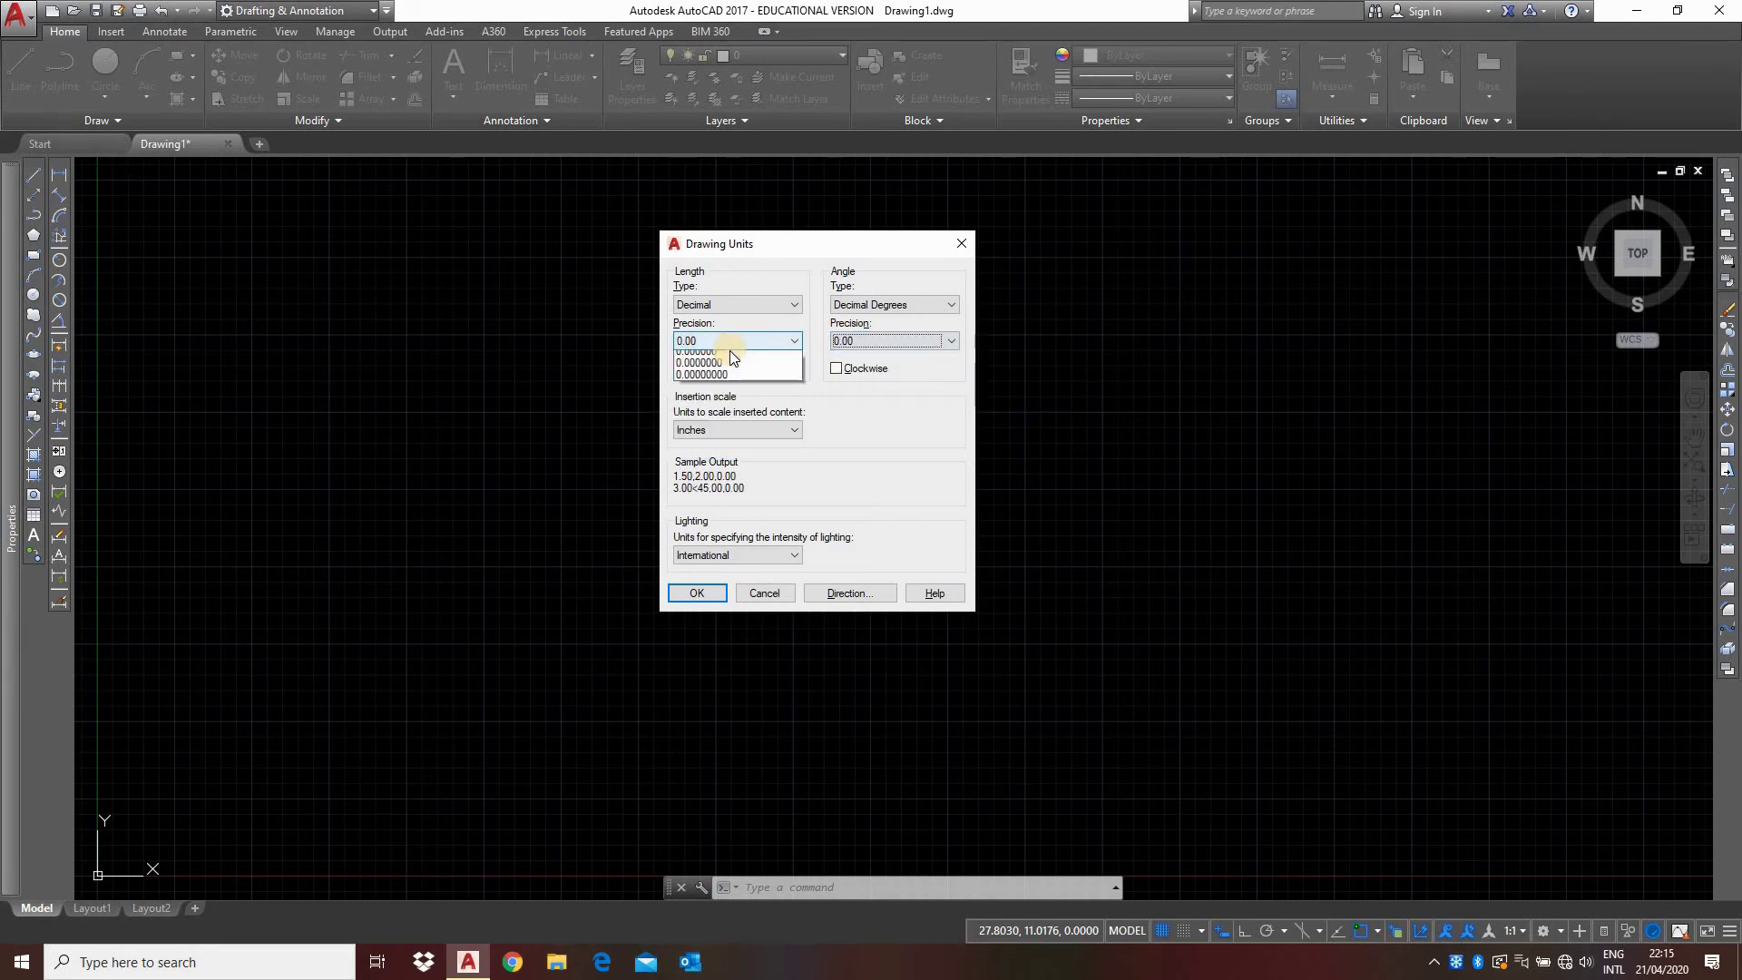
left_click(731, 357)
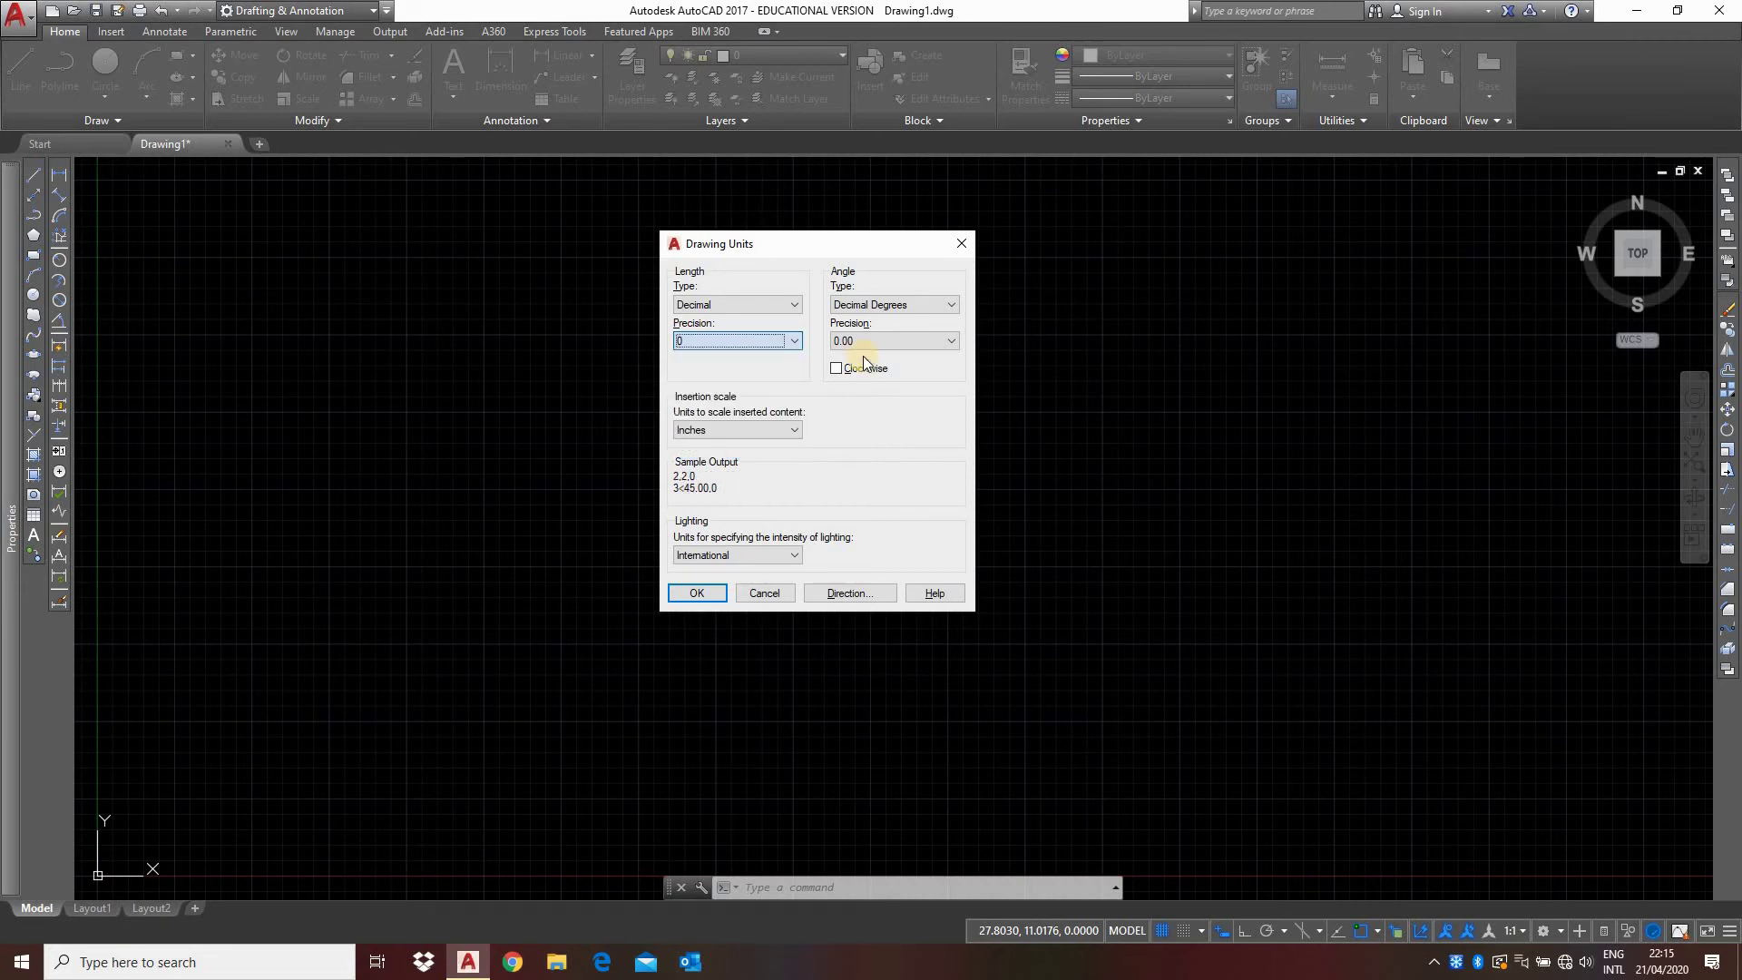
Set the drawing units' angle precision to 0 and turn on clockwise angle measurement.
left_click(870, 348)
left_click(873, 364)
left_click(874, 362)
left_click(875, 346)
left_click(876, 359)
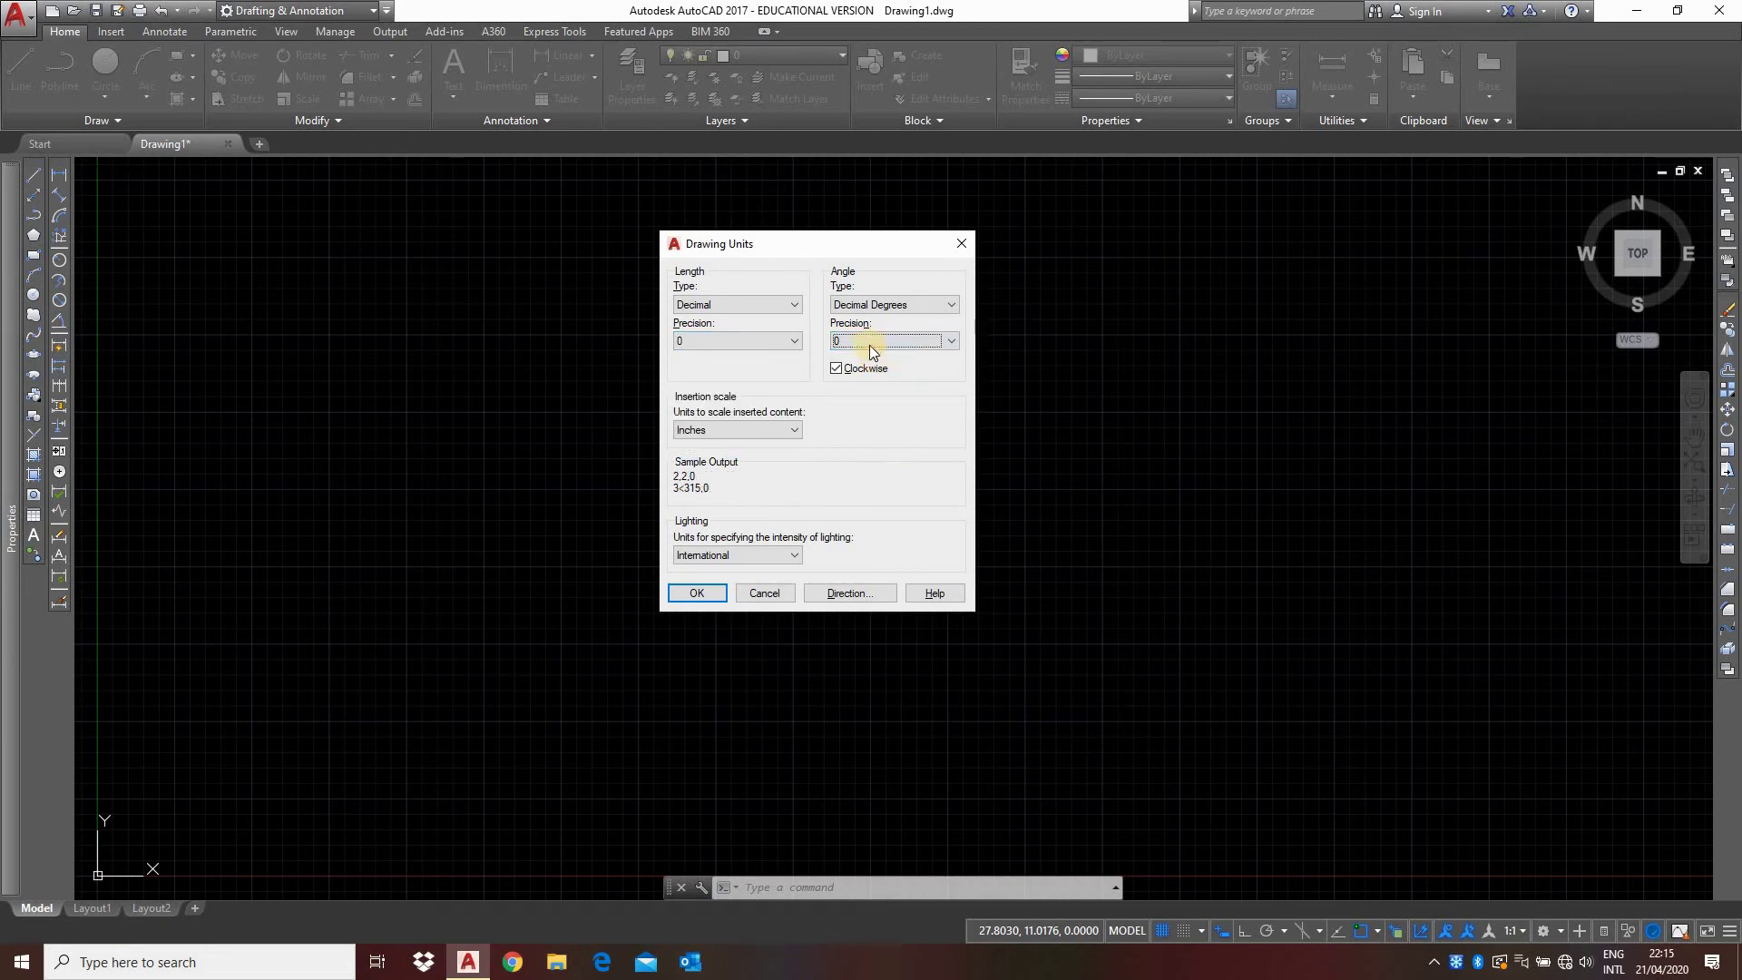
left_click(781, 337)
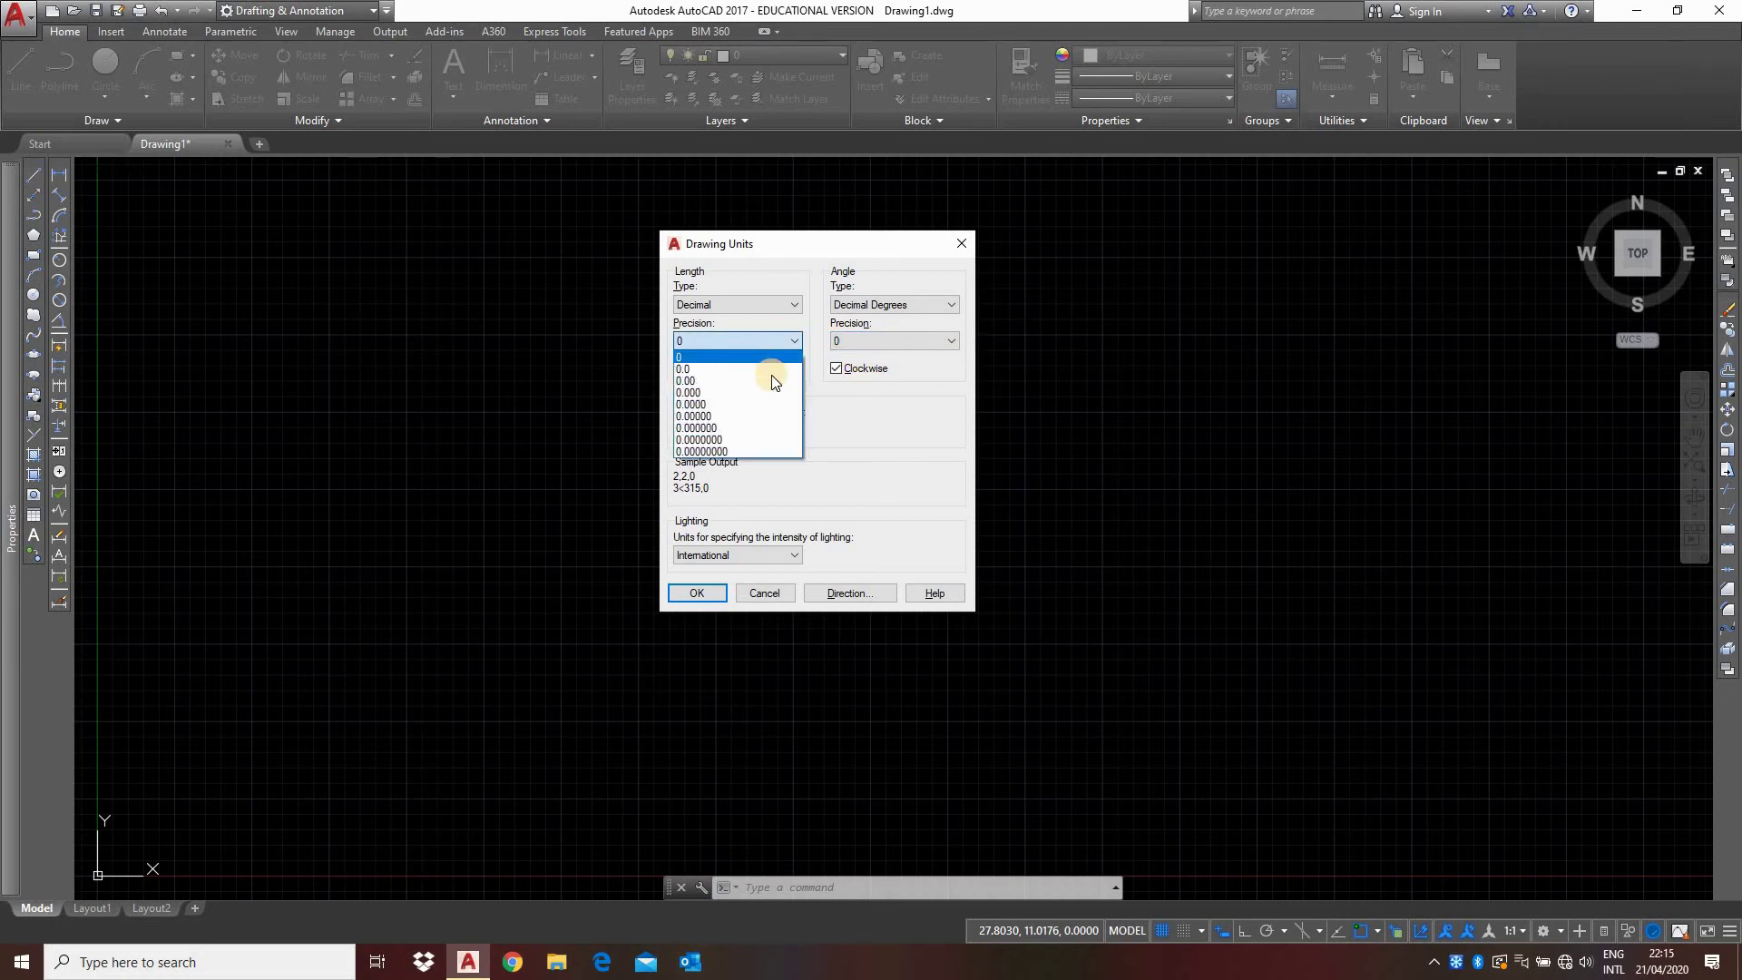
left_click(864, 345)
left_click(864, 345)
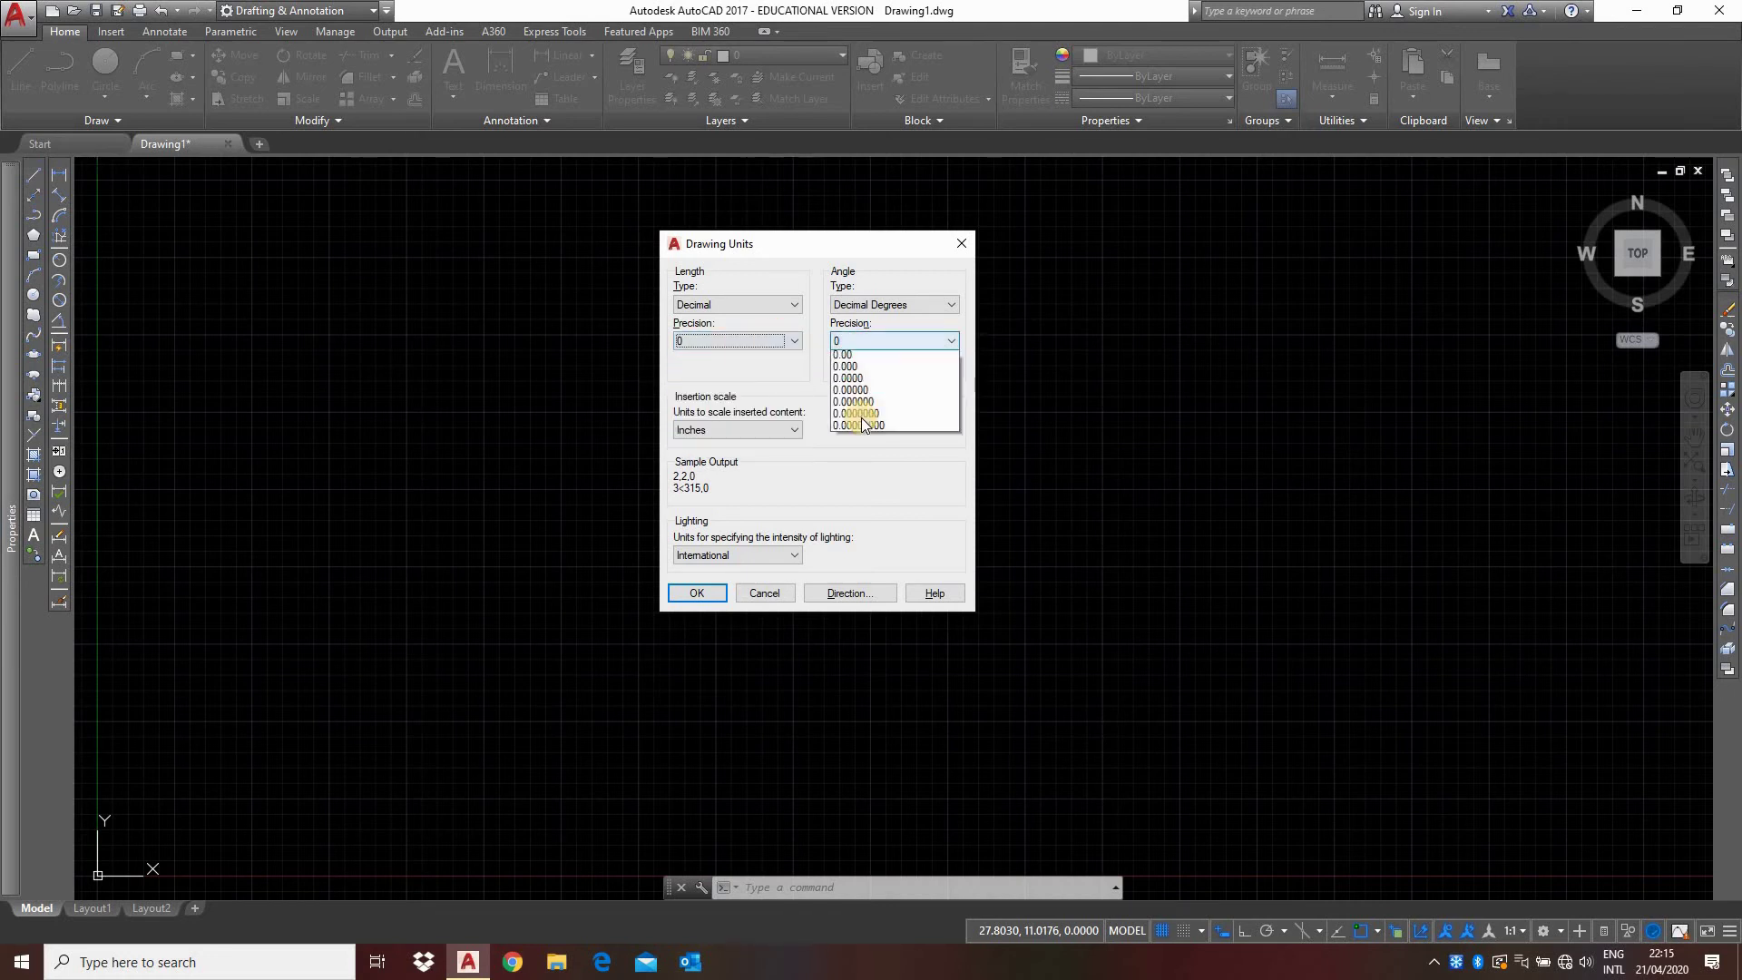
left_click(775, 361)
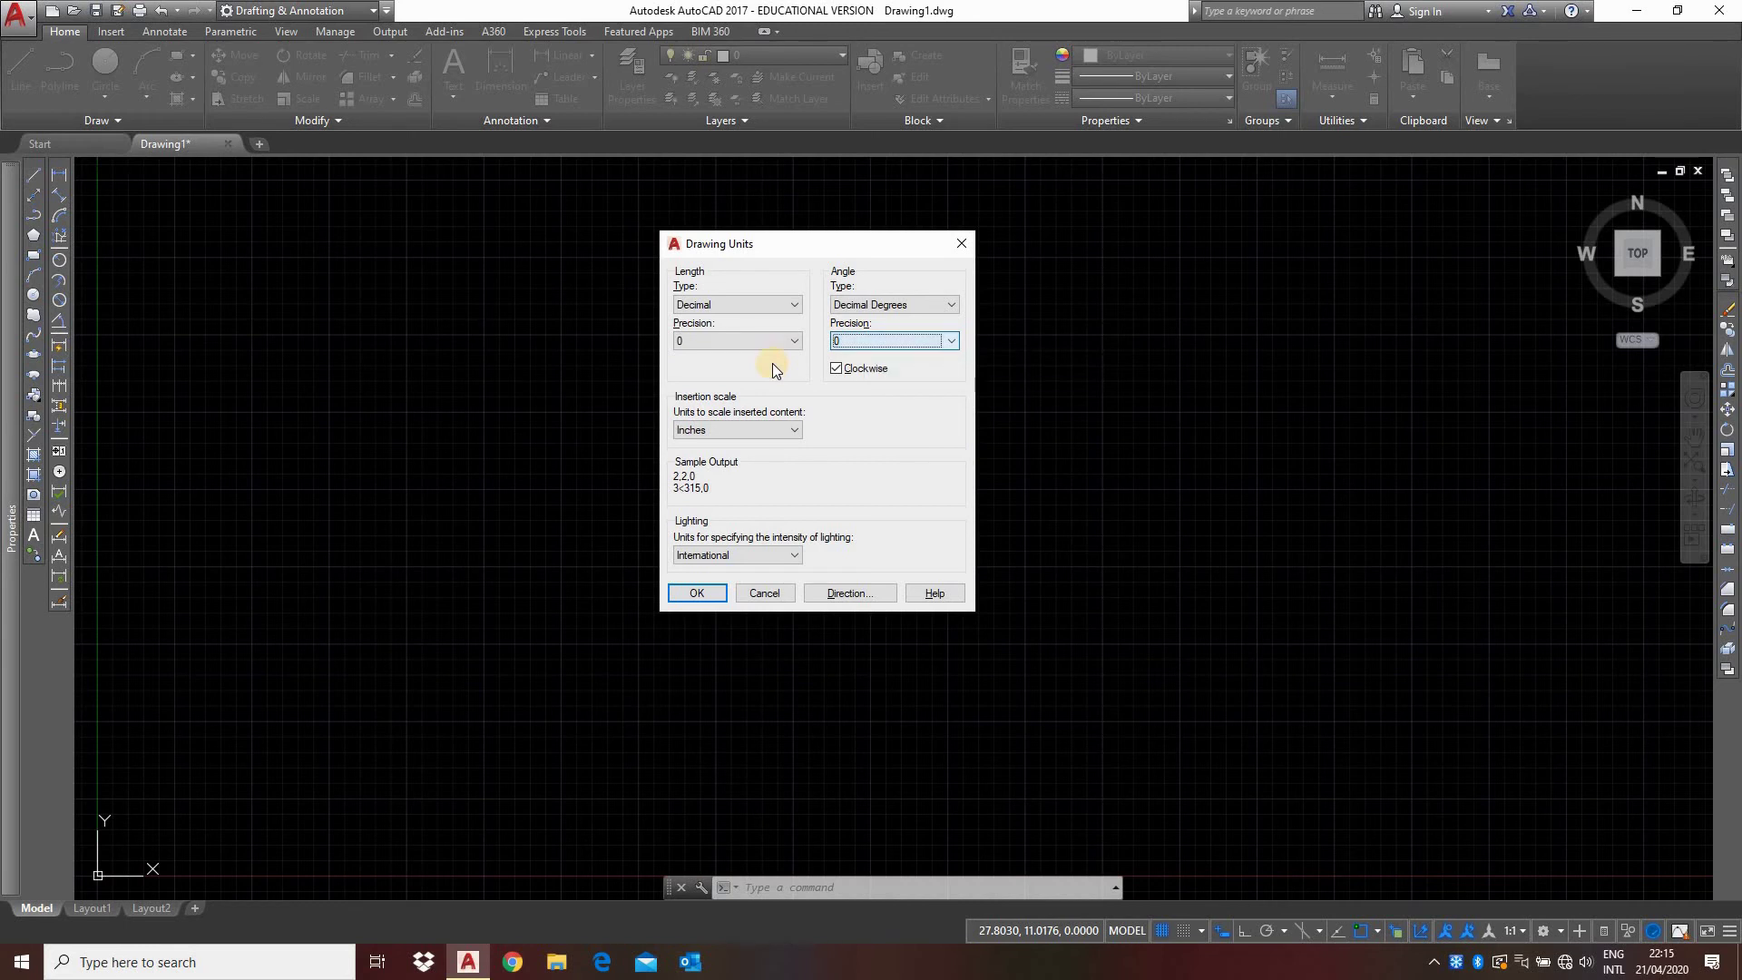
Set the insertion scale for inserted content to Millimeters and apply the drawing units settings.
left_click(735, 434)
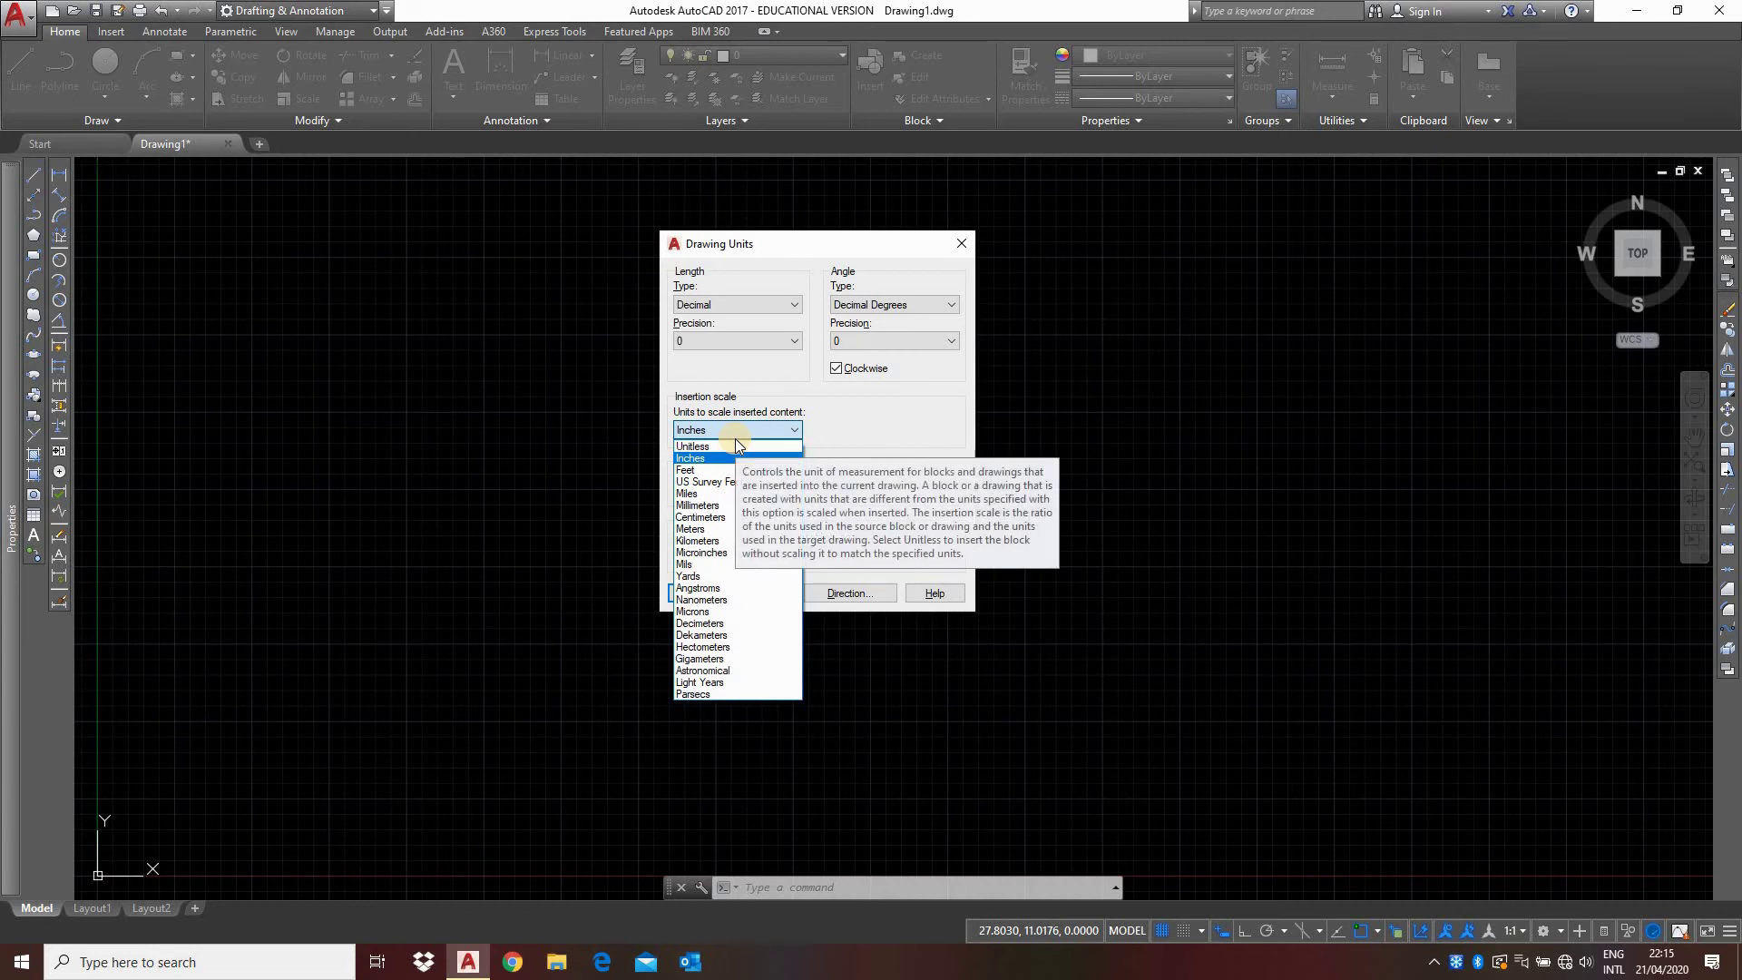
left_click(726, 504)
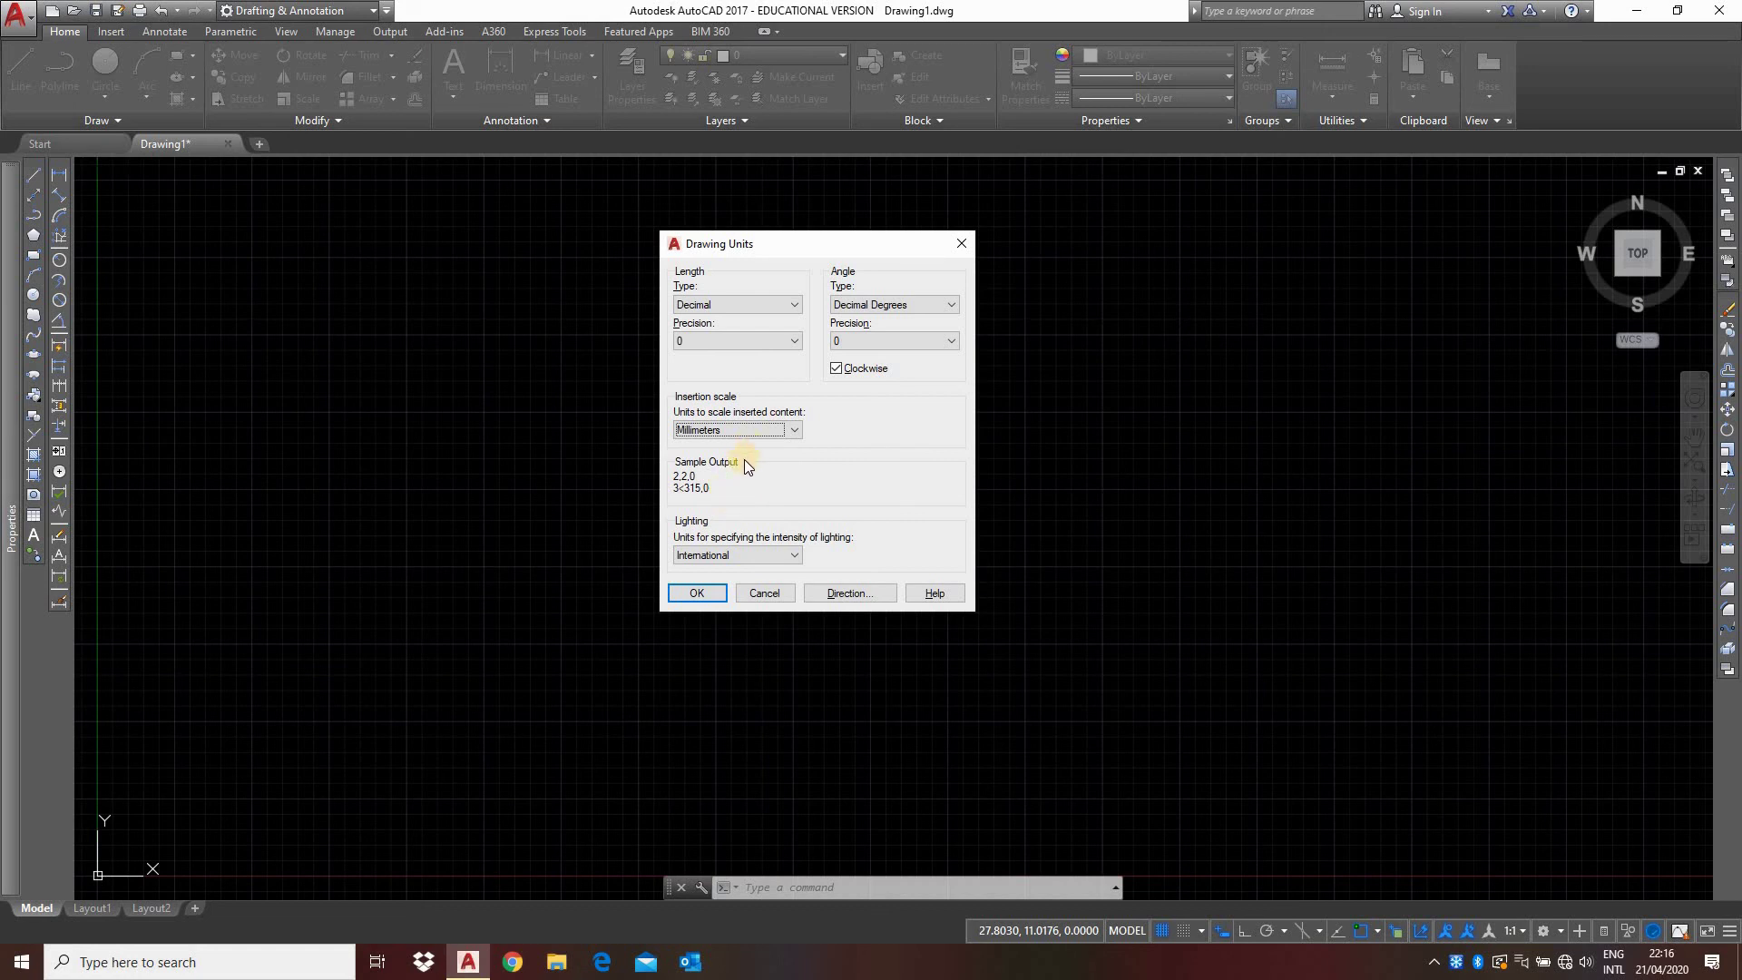
left_click(688, 594)
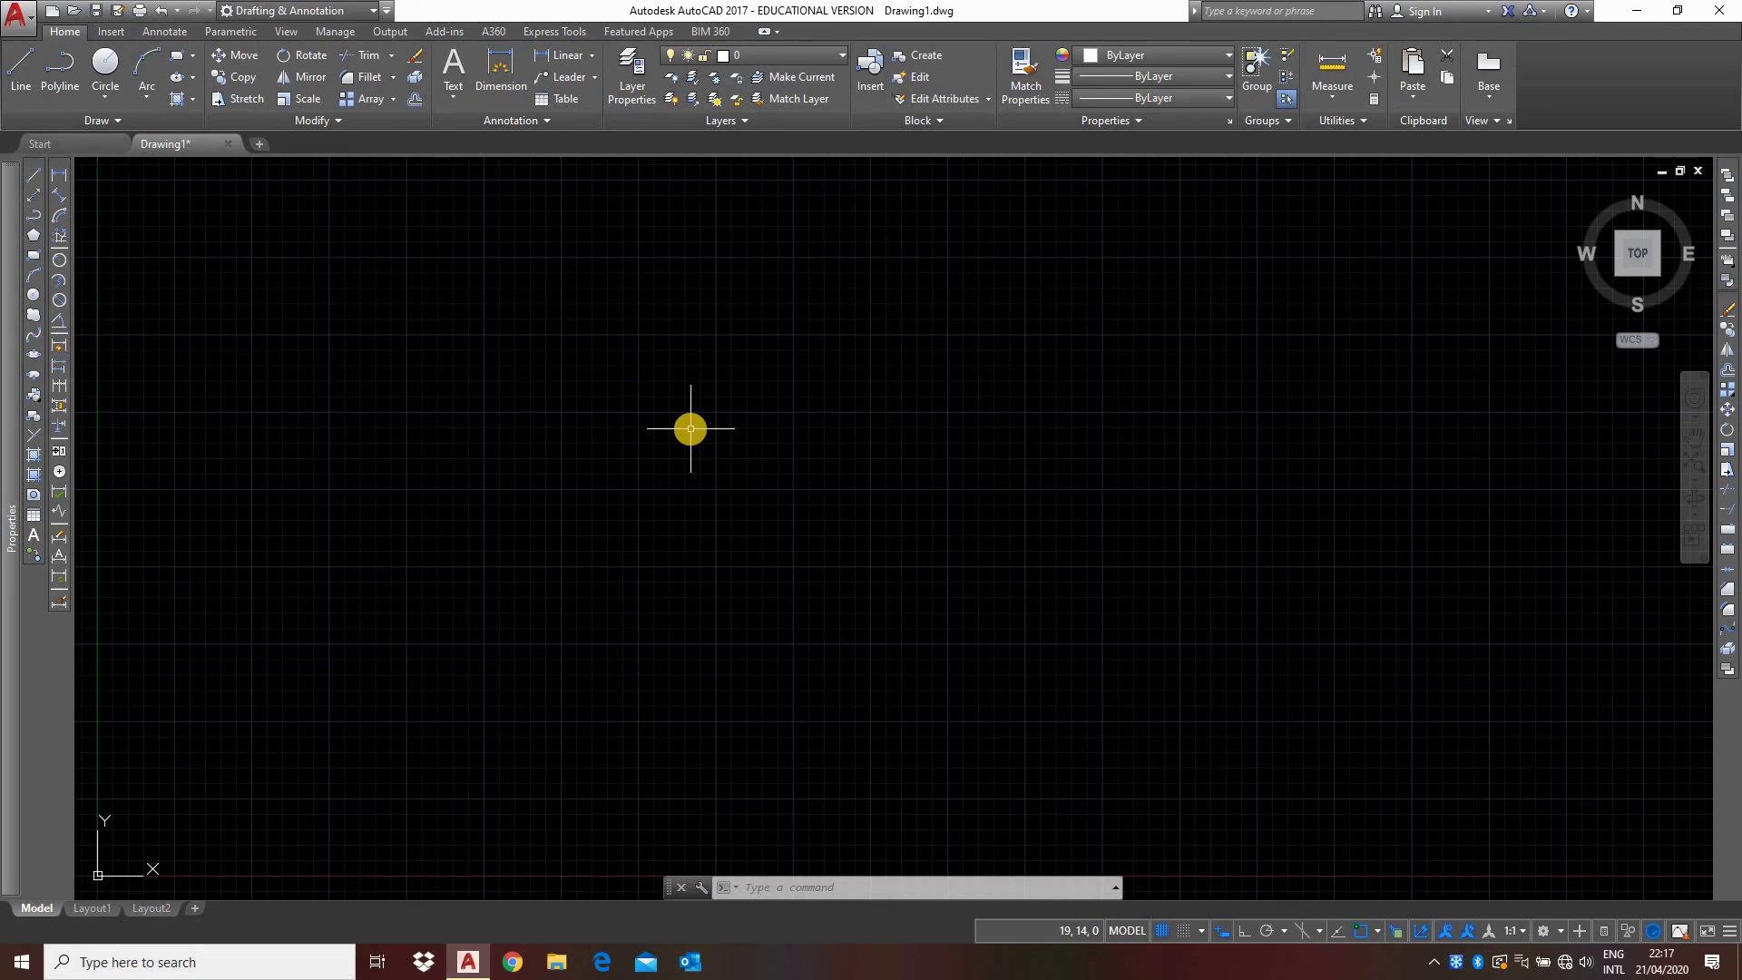
Start a line in the empty model space with its first point at about 17,14.
left_click(27, 73)
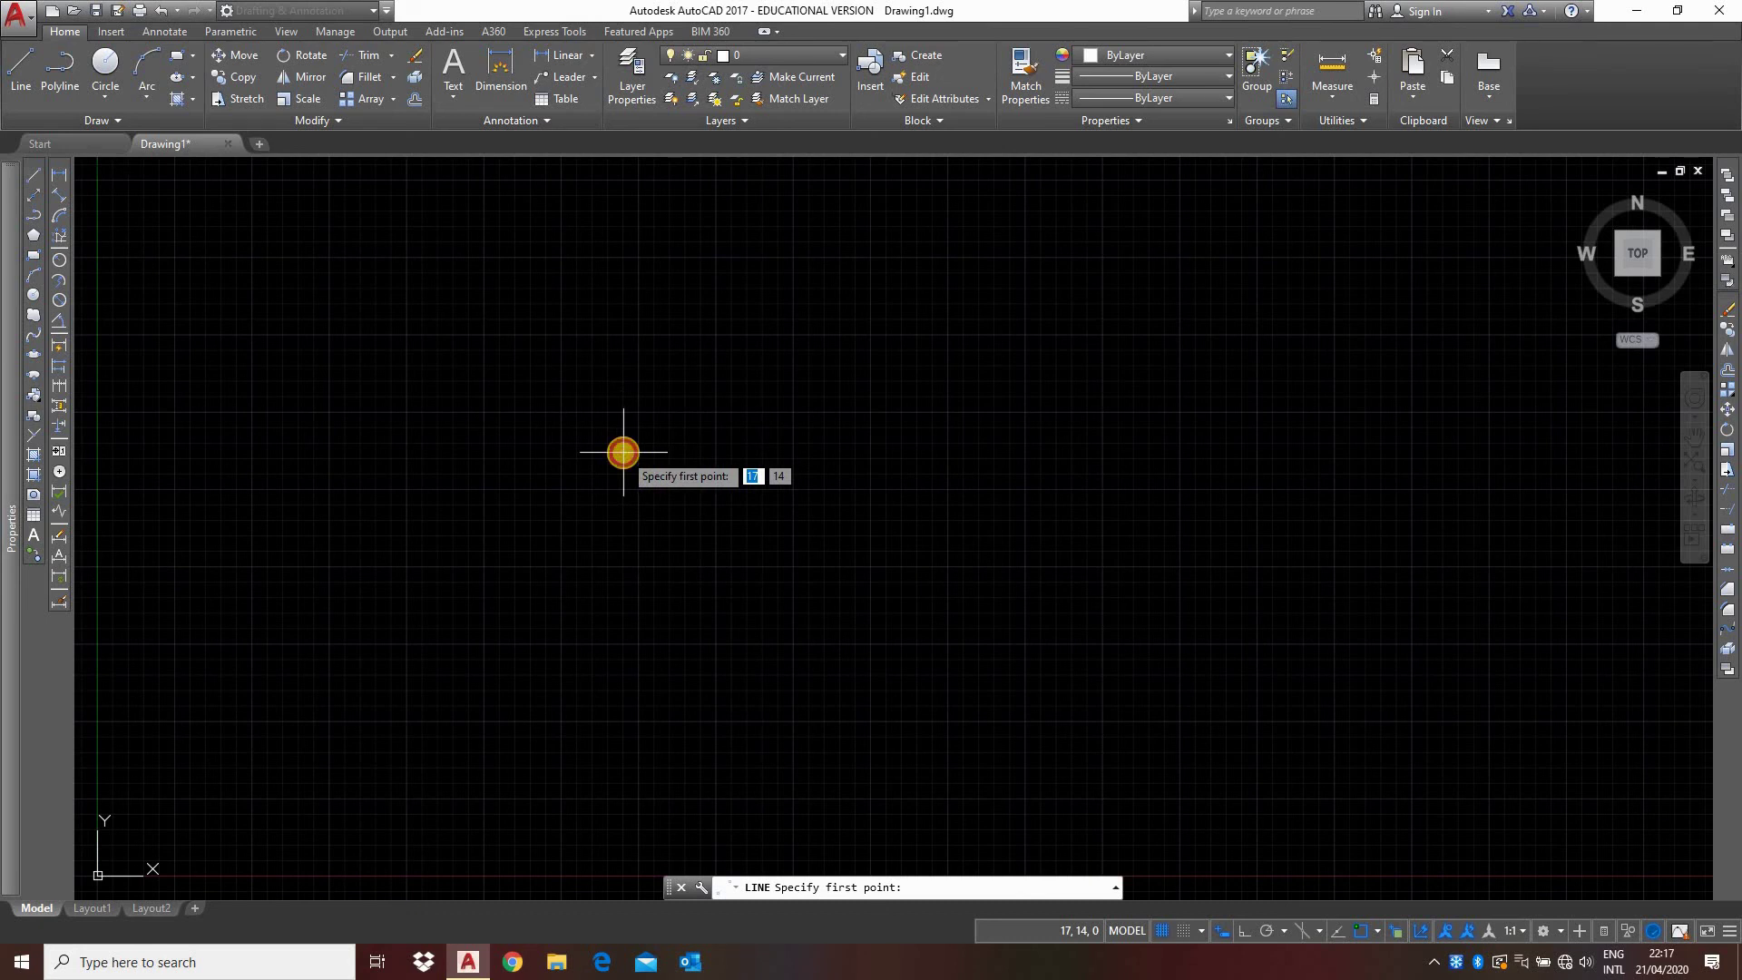
left_click(624, 452)
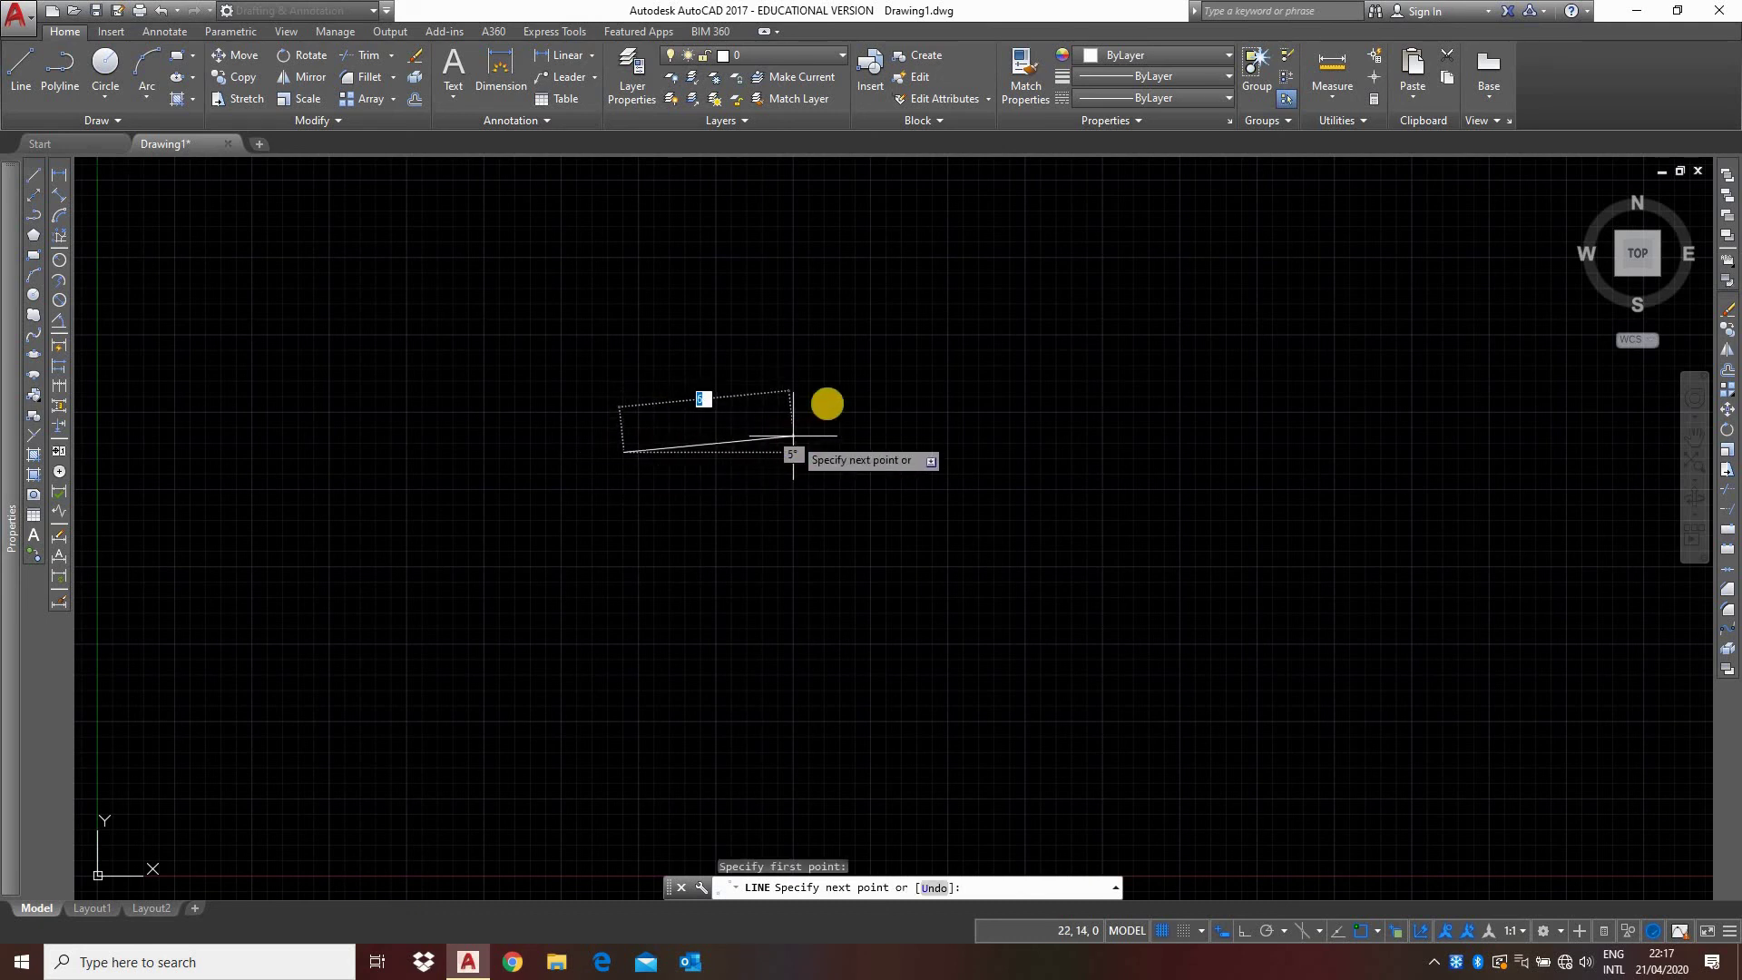